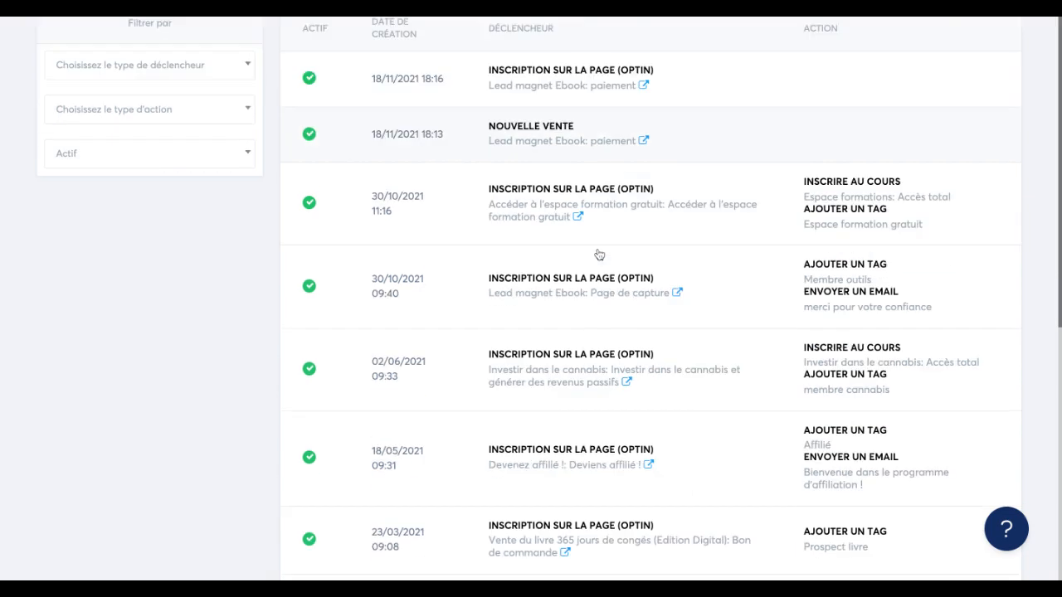
Start a new automation rule from the list of existing rules.
scroll(598, 254, "up", 1)
scroll(599, 254, "up", 5)
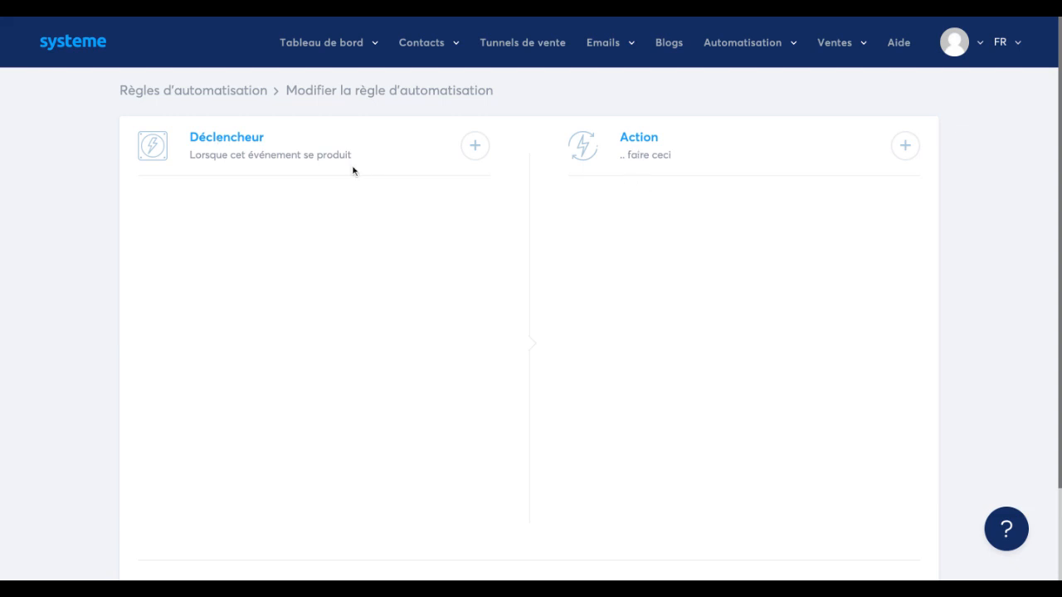
Add a "Tag ajouté" trigger to the rule and set its tag to Affilié.
left_click(474, 149)
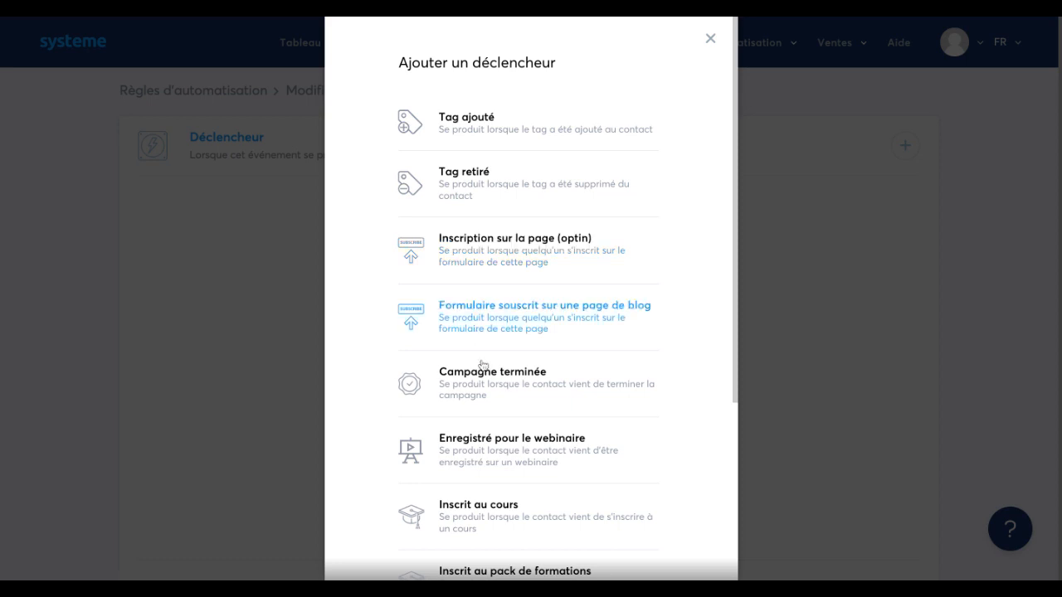
scroll(469, 463, "down", 3)
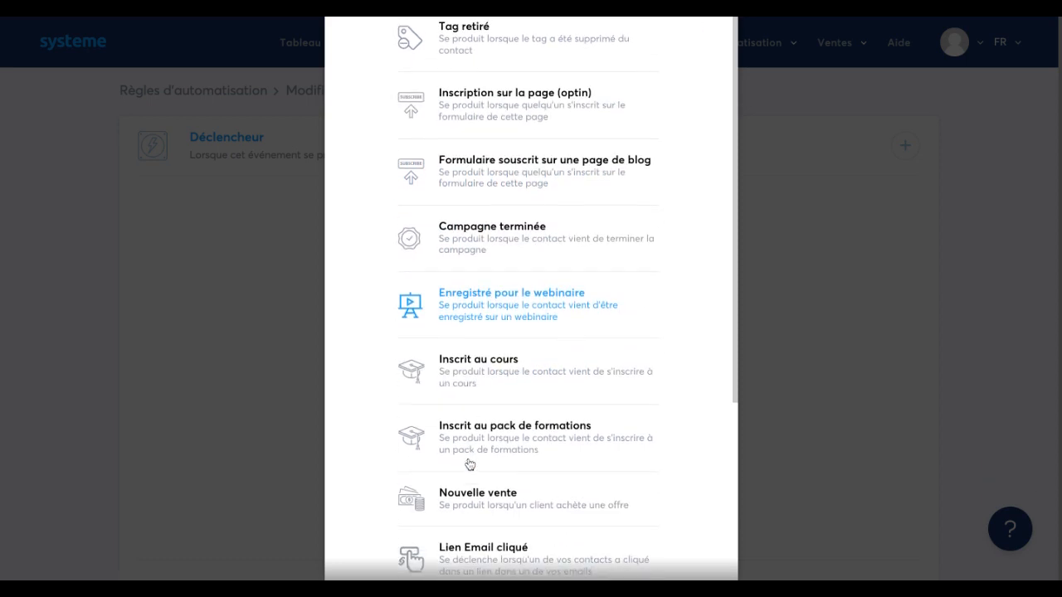
scroll(469, 407, "down", 2)
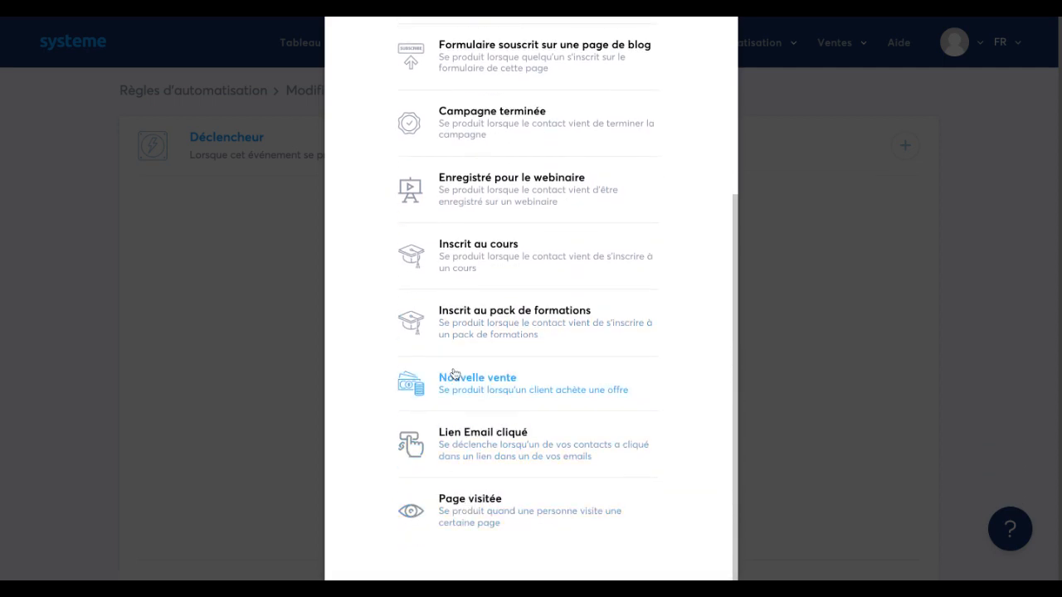
scroll(452, 380, "up", 3)
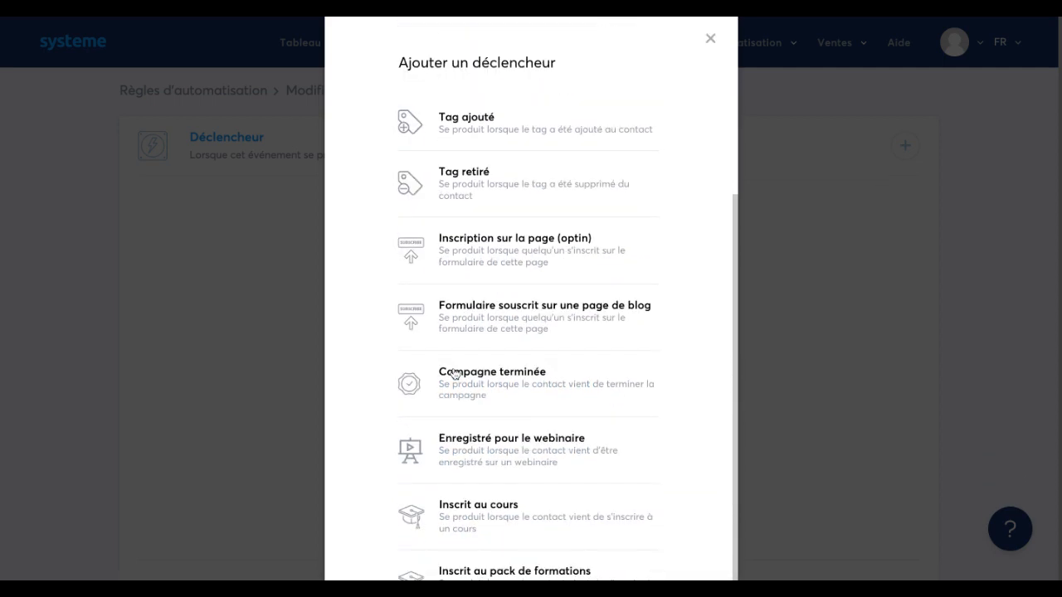
left_click(461, 130)
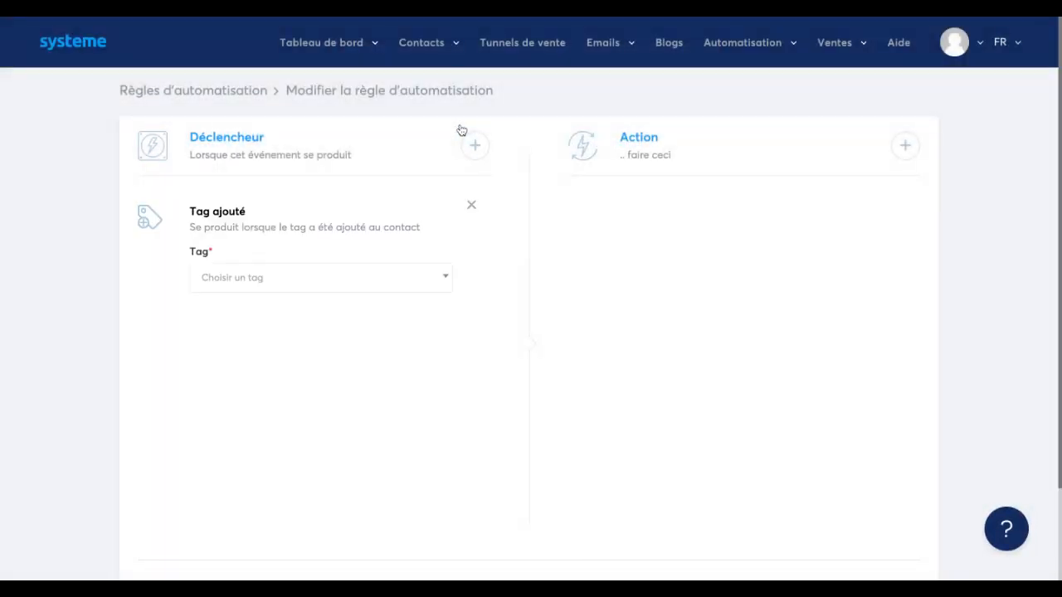
left_click(419, 279)
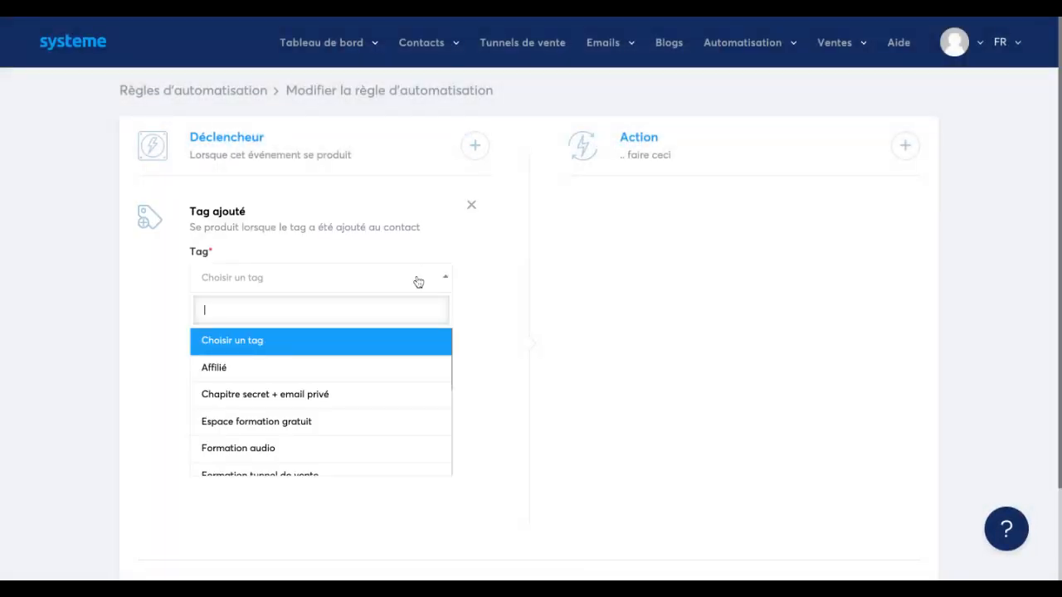
left_click(359, 371)
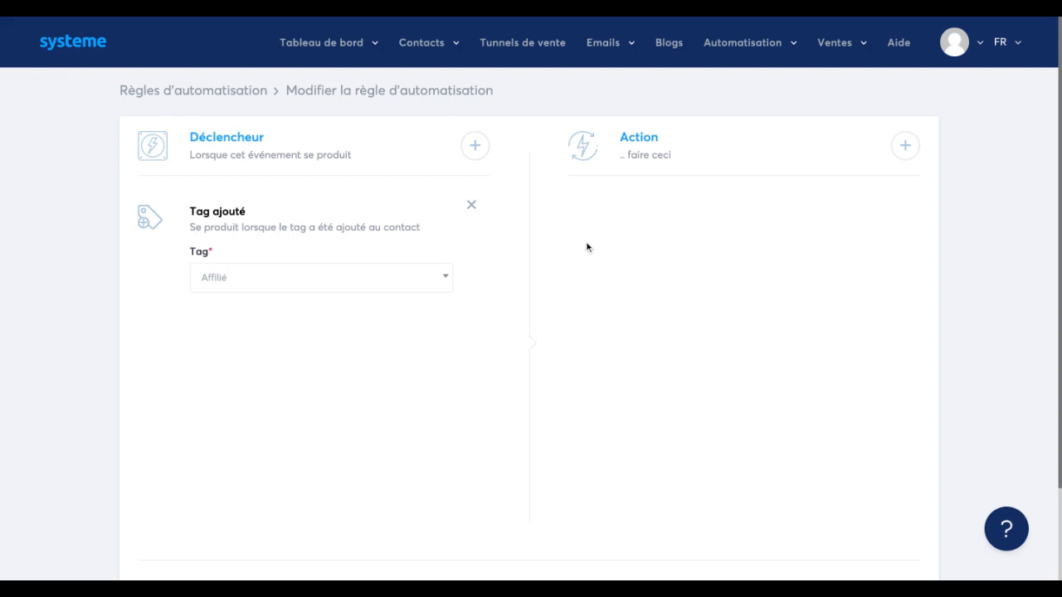
Add an "Envoyer un email" action that sends the email "Votre demande".
left_click(904, 154)
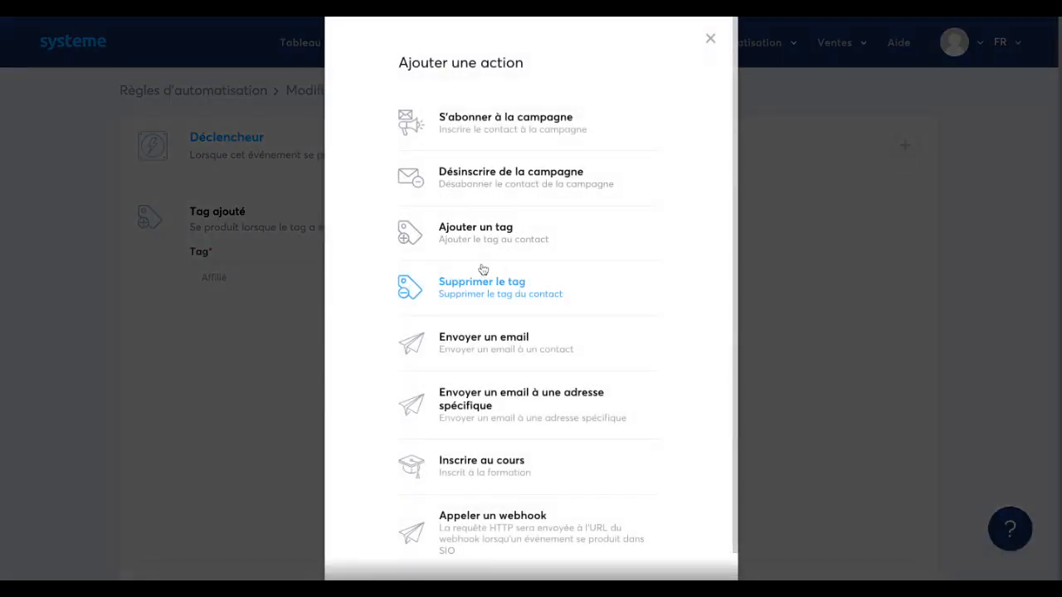
left_click(487, 342)
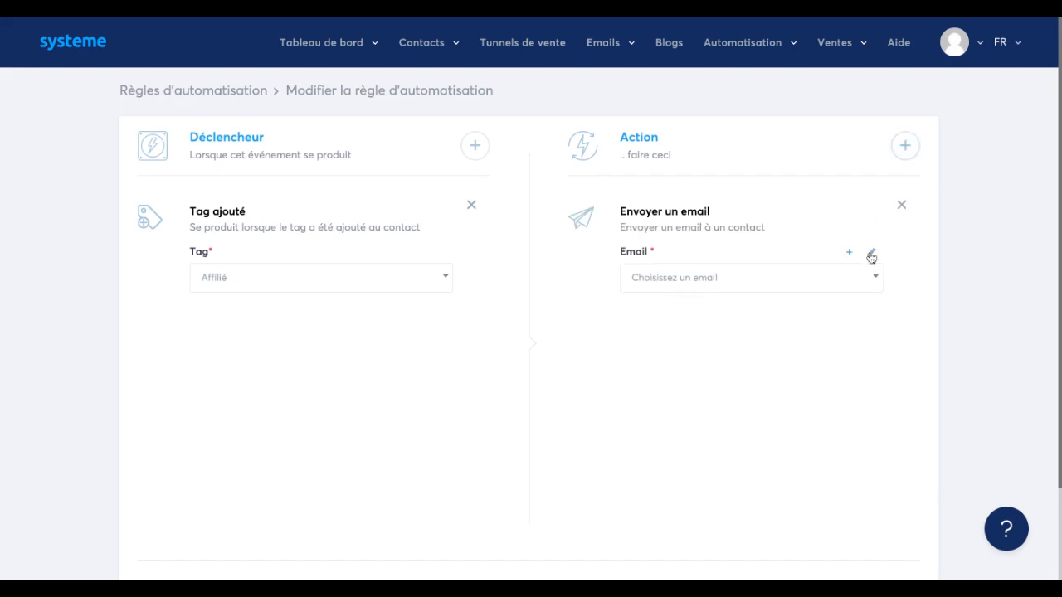
left_click(866, 267)
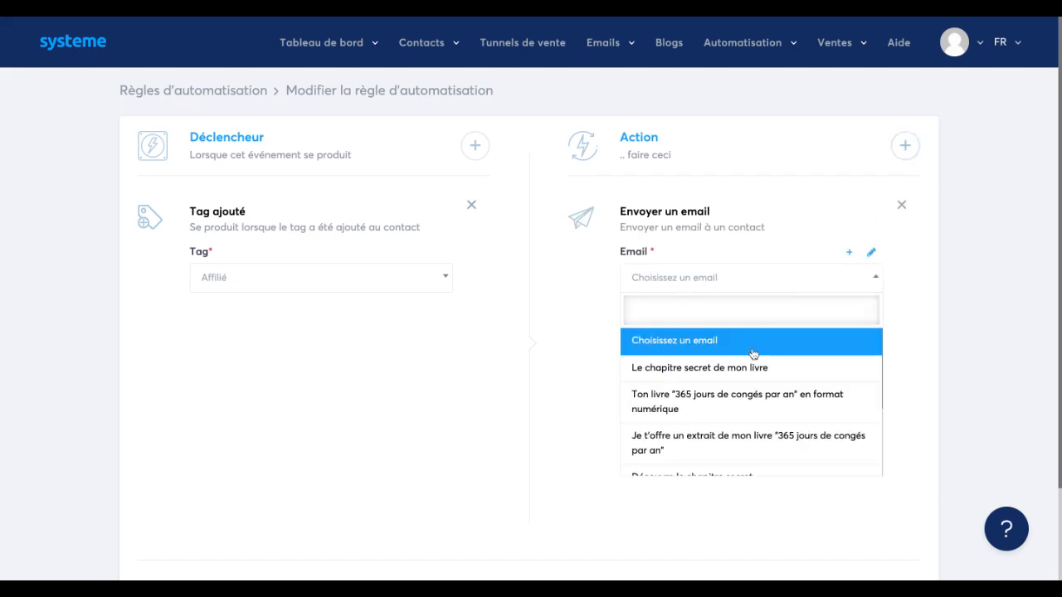
scroll(752, 436, "down", 2)
left_click(742, 421)
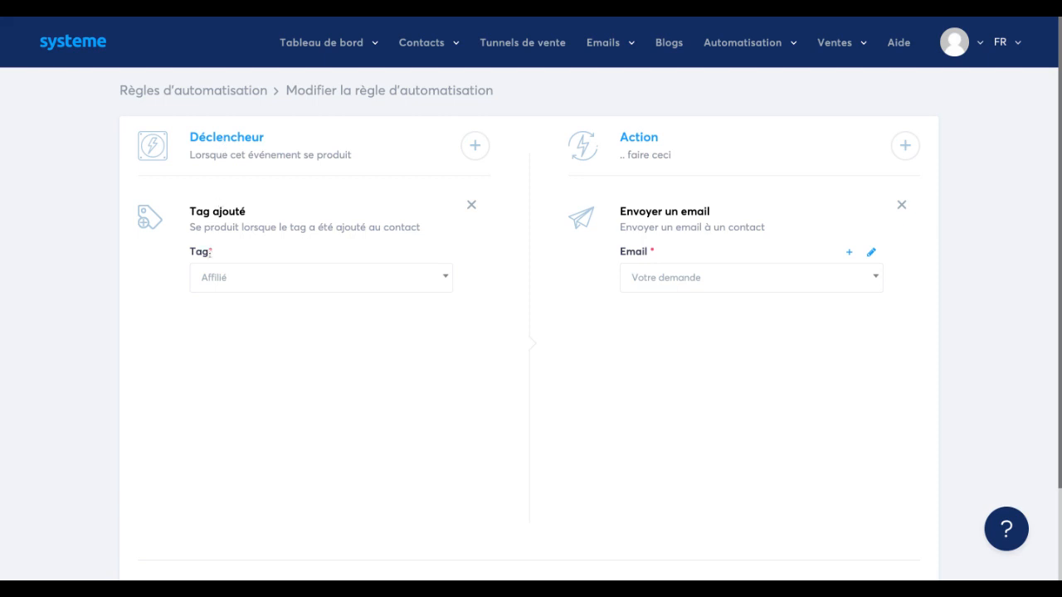
Add a "Nouvelle vente" trigger to the rule and remove the "Tag ajouté" trigger.
left_click(208, 280)
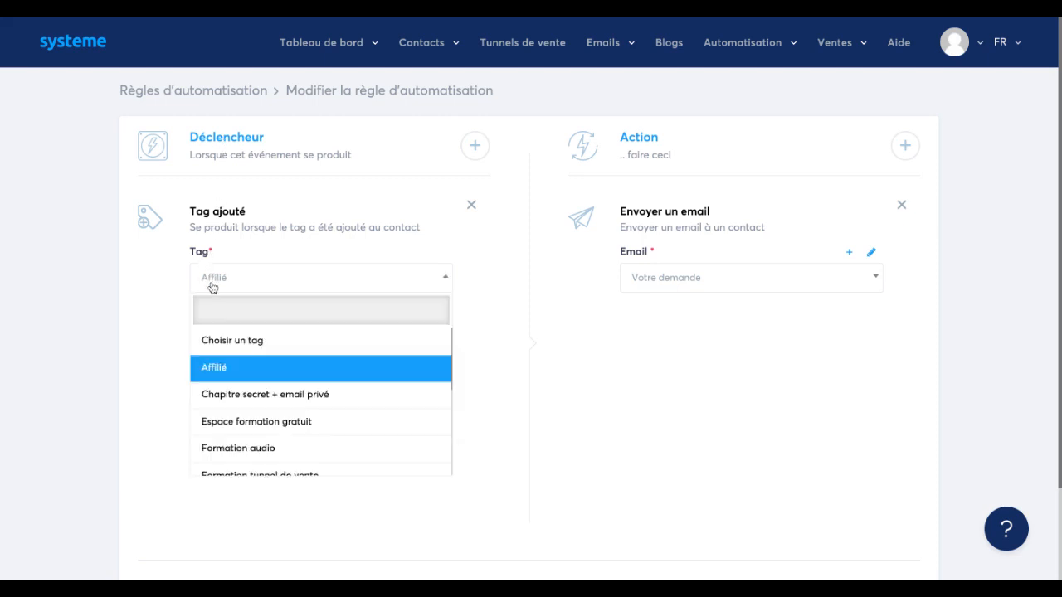
left_click(511, 284)
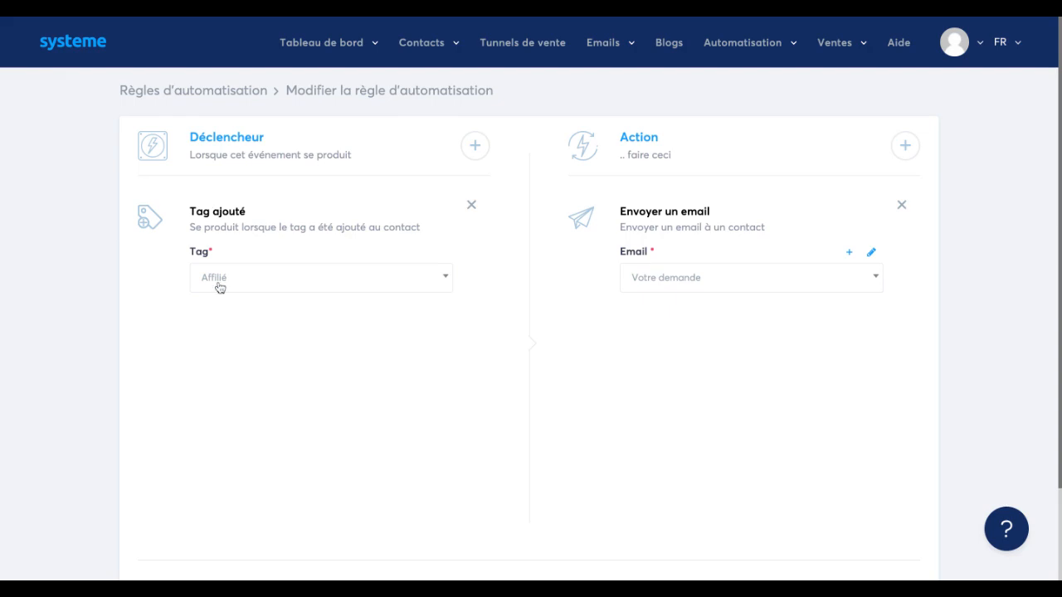
left_click(474, 147)
scroll(446, 337, "down", 3)
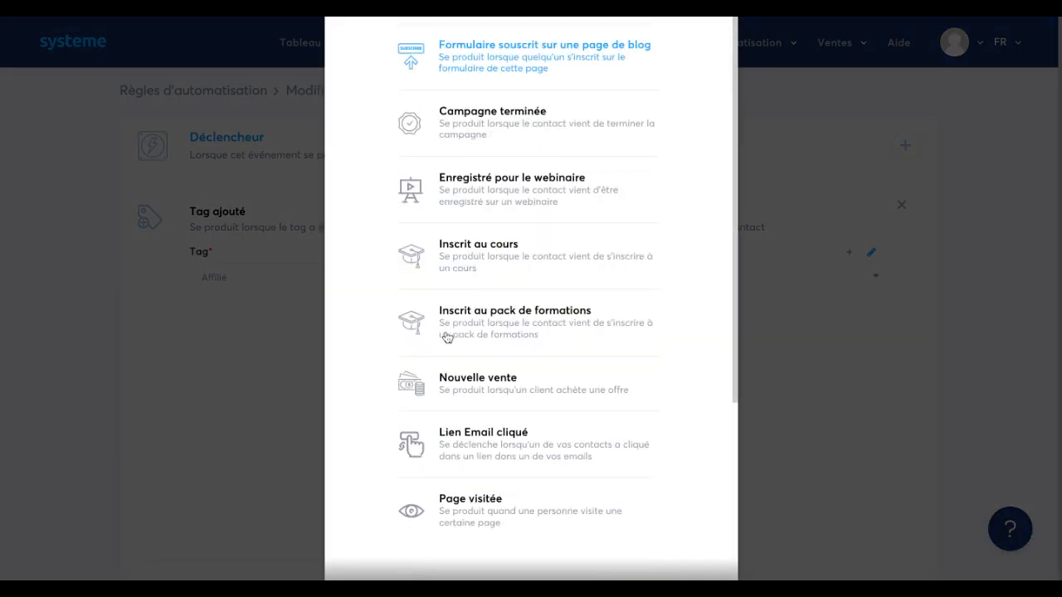
left_click(460, 397)
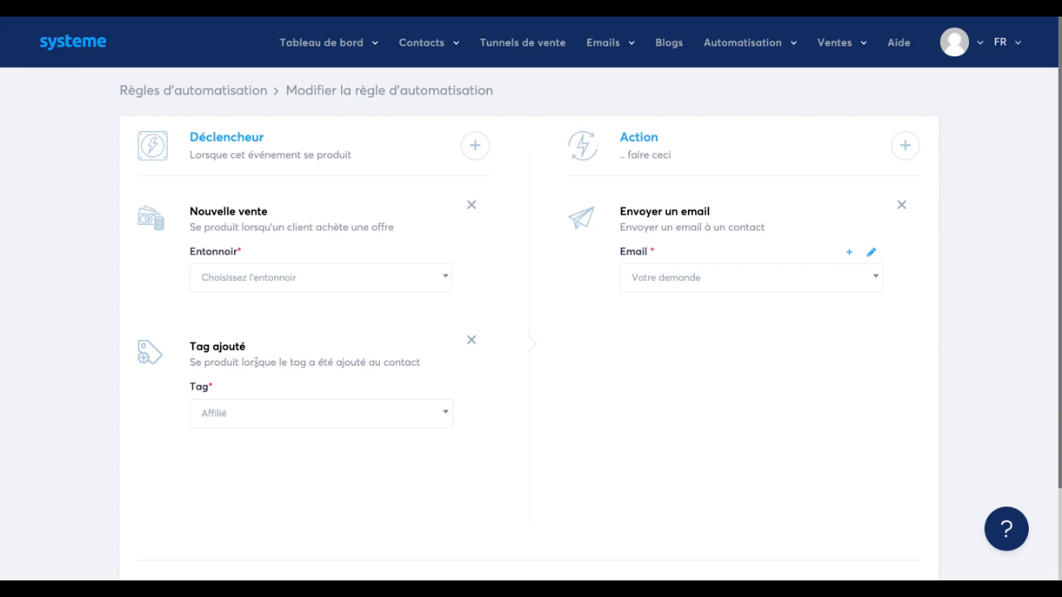
left_click(471, 341)
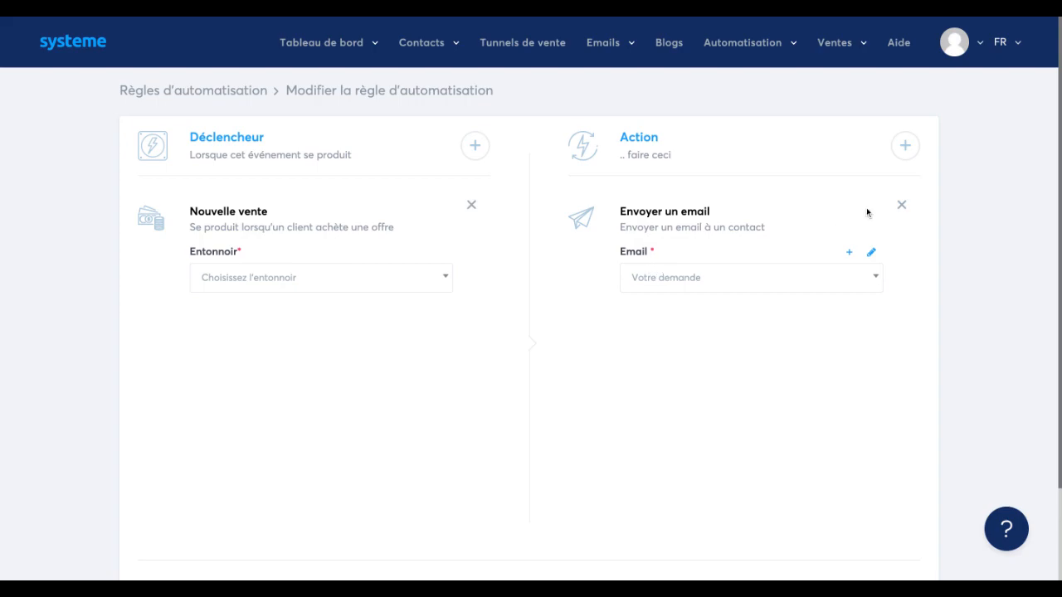
Replace the "Envoyer un email" action with an "Ajouter un tag" action using the tag Affilié.
left_click(901, 205)
left_click(904, 145)
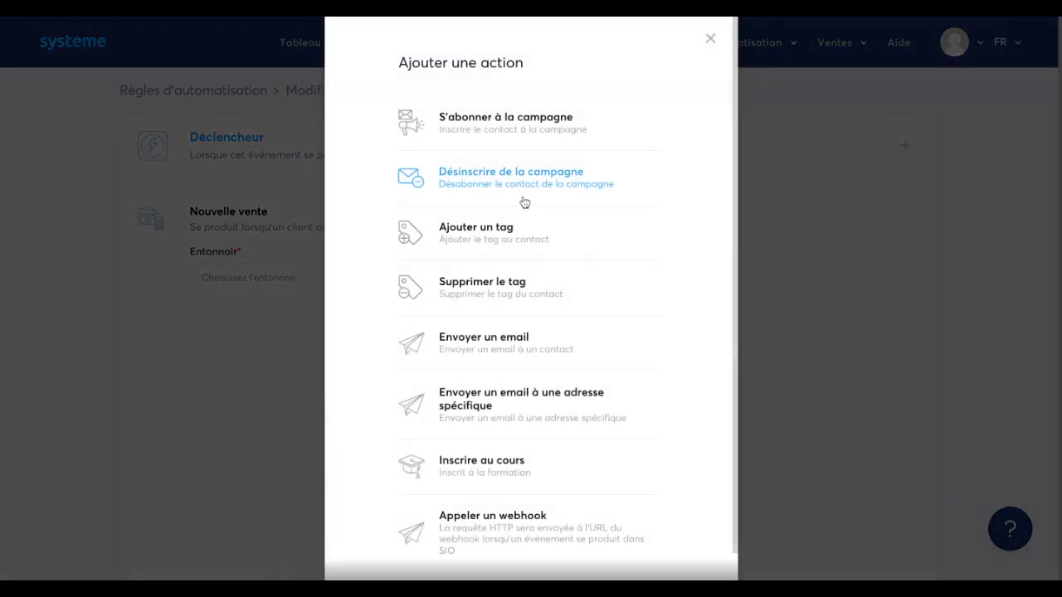
left_click(492, 237)
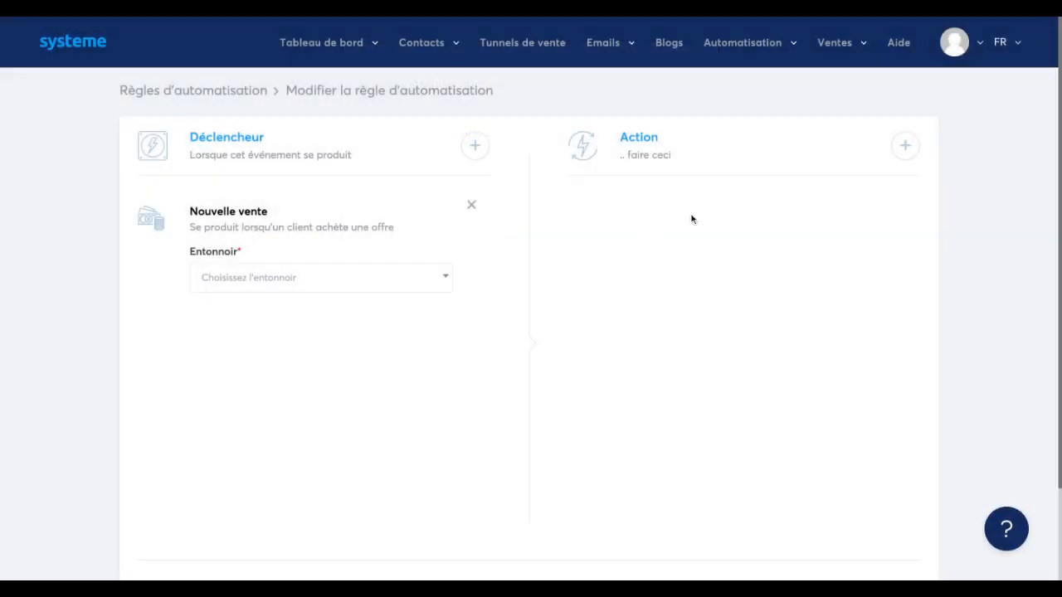
left_click(702, 276)
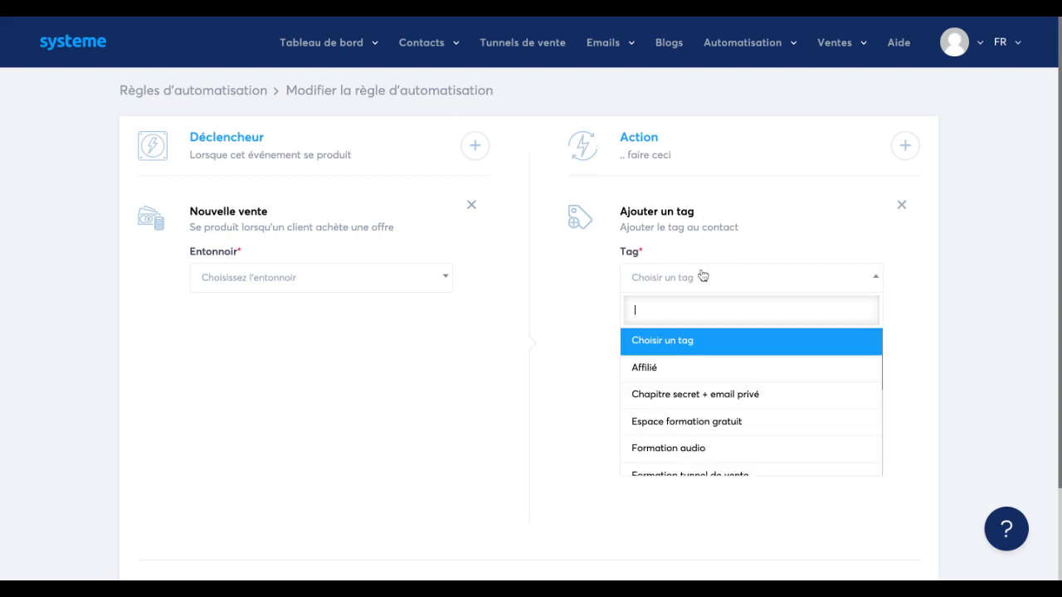
left_click(701, 379)
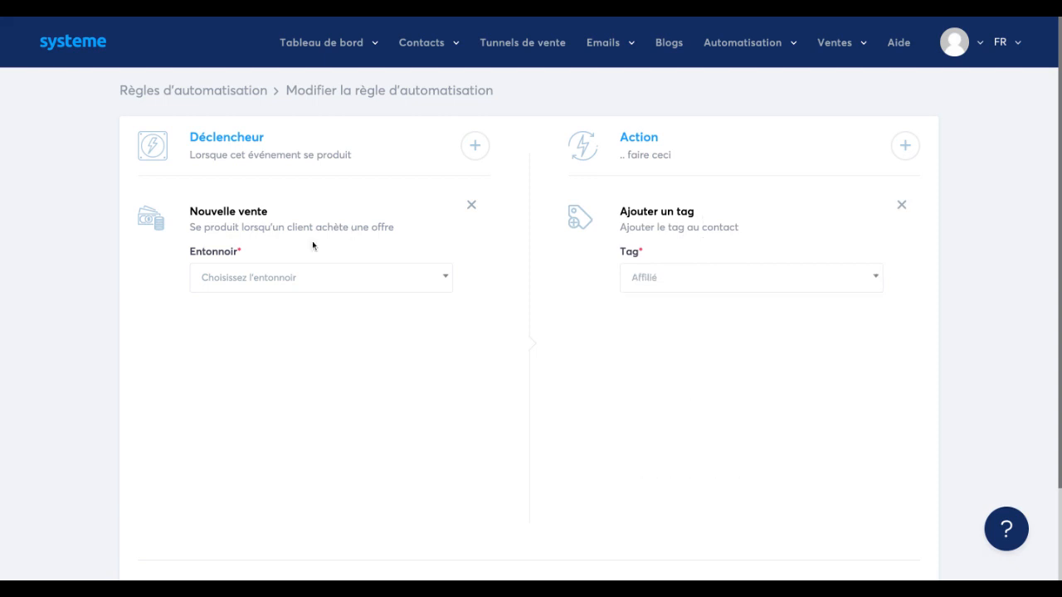
left_click(331, 277)
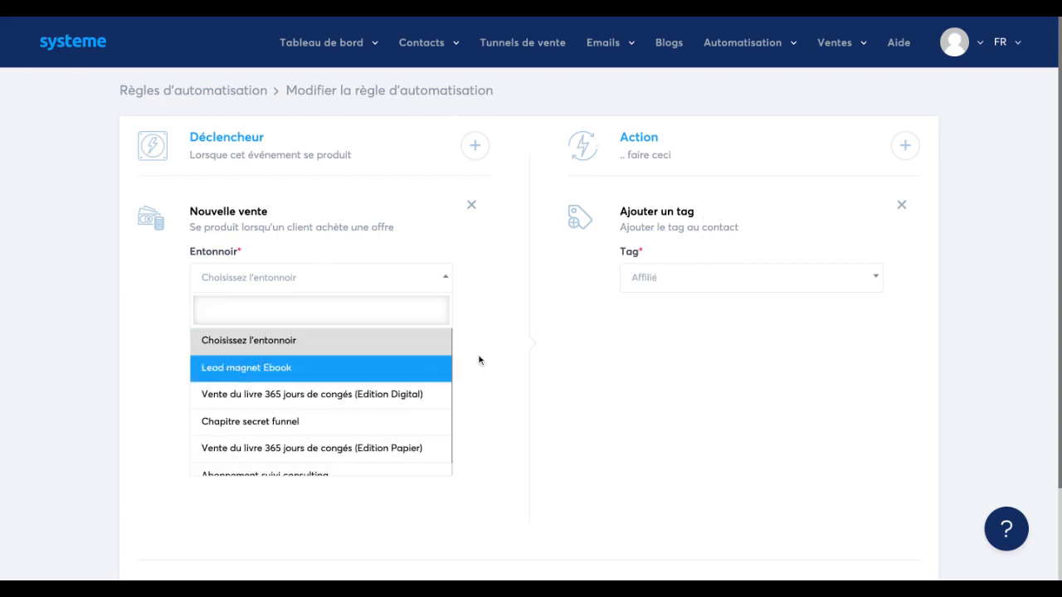
left_click(507, 349)
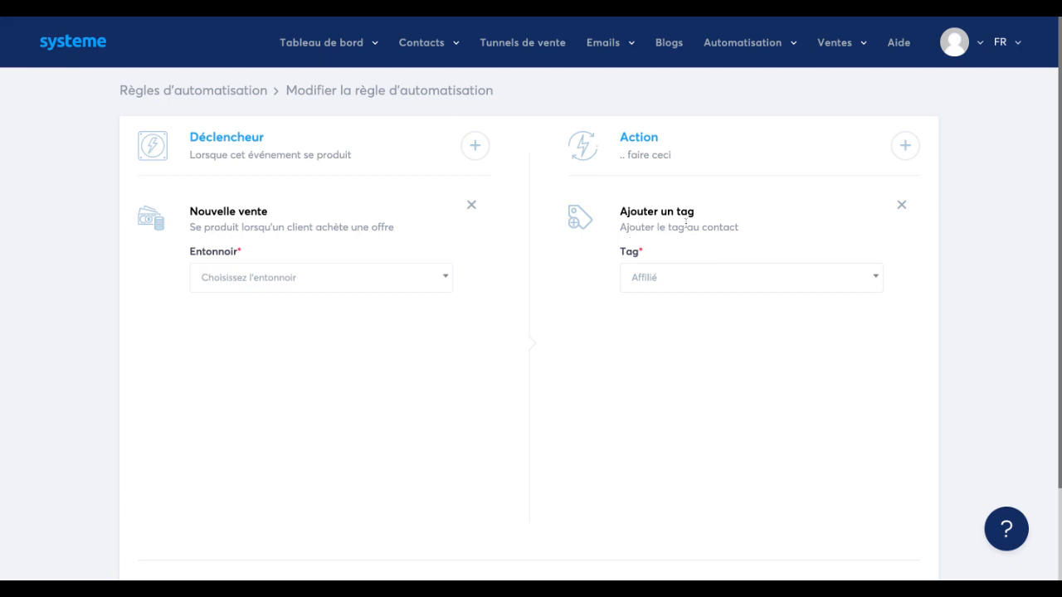
left_click_drag(696, 213, 628, 213)
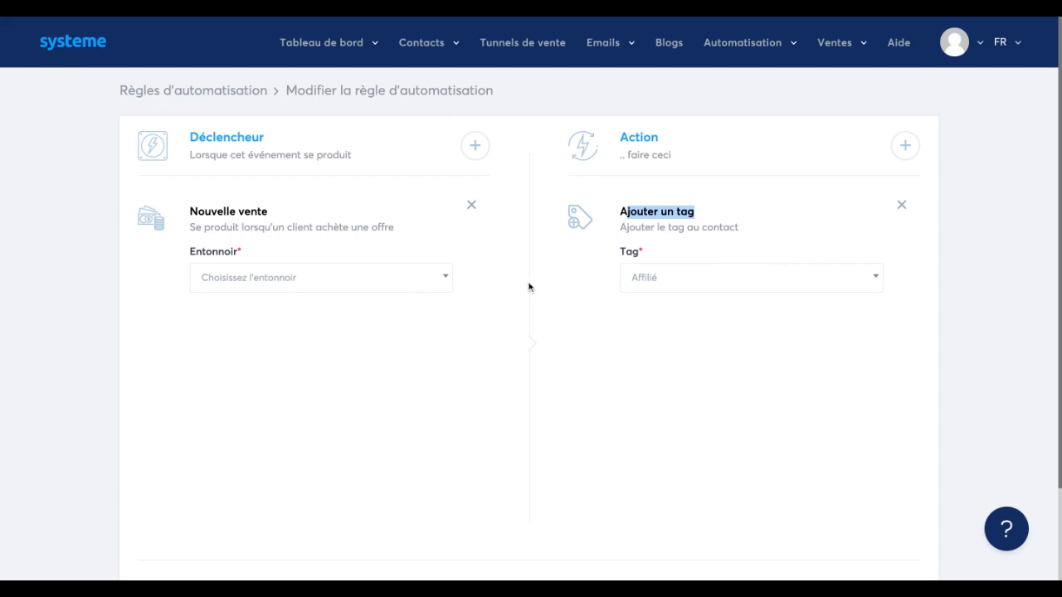
left_click_drag(266, 213, 191, 212)
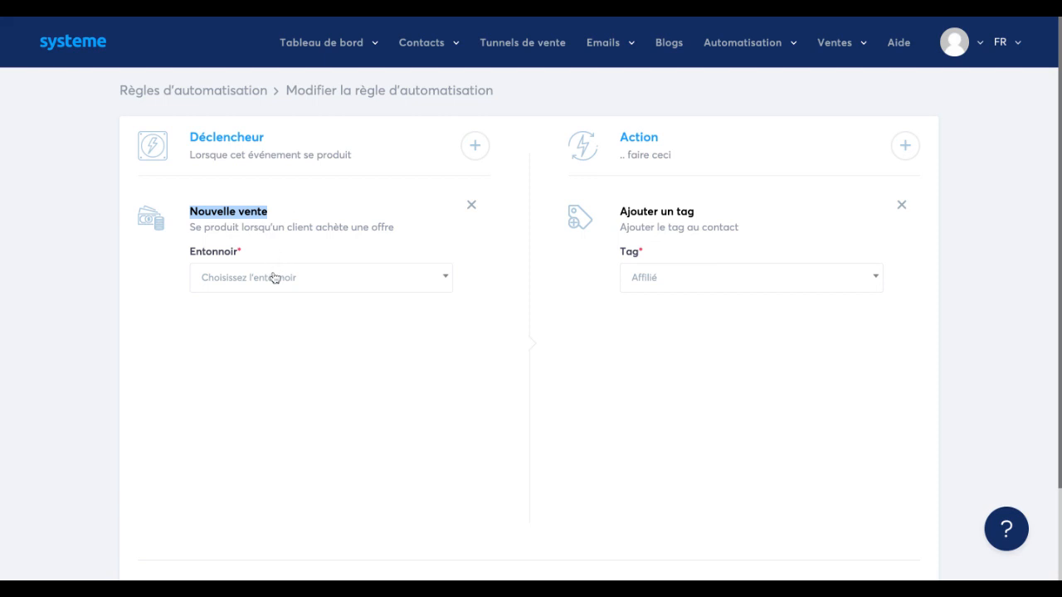
Add a "Supprimer le tag" action and set the "Ajouter un tag" action's tag to Prospect Consulting.
left_click(906, 145)
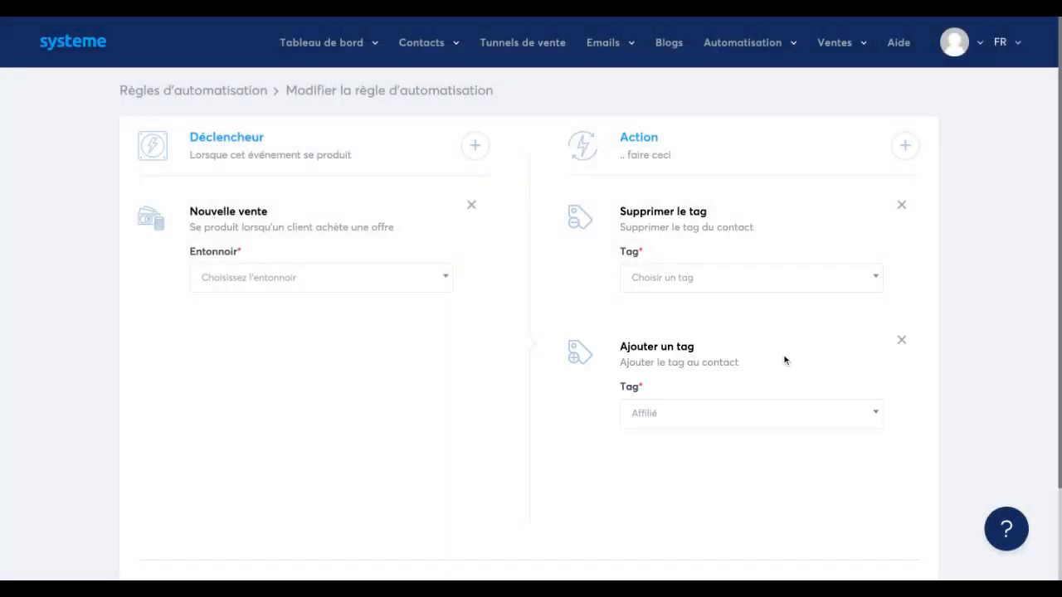
left_click(732, 419)
scroll(712, 312, "down", 3)
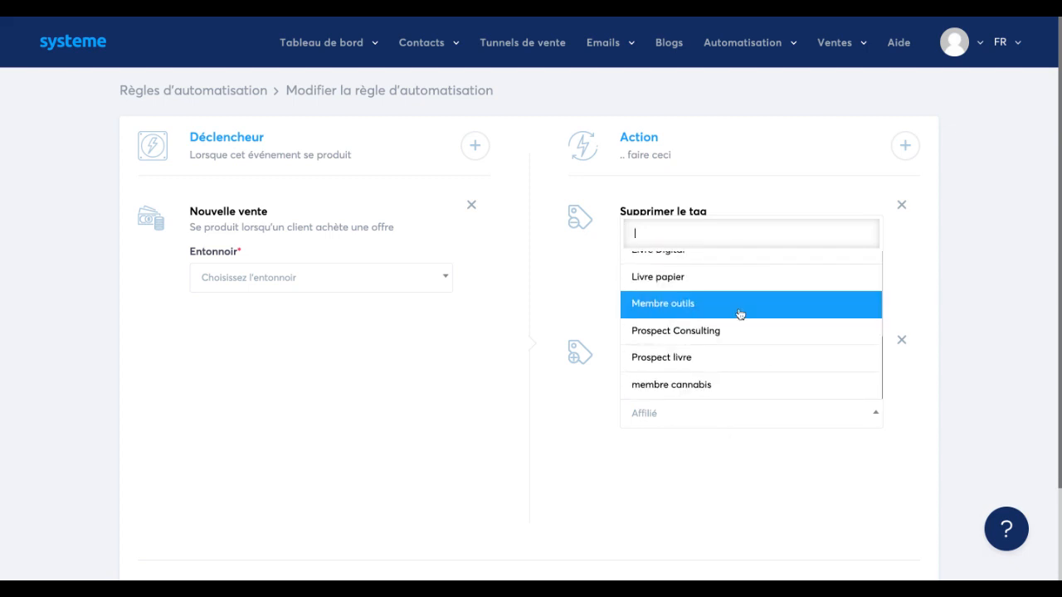
left_click(730, 343)
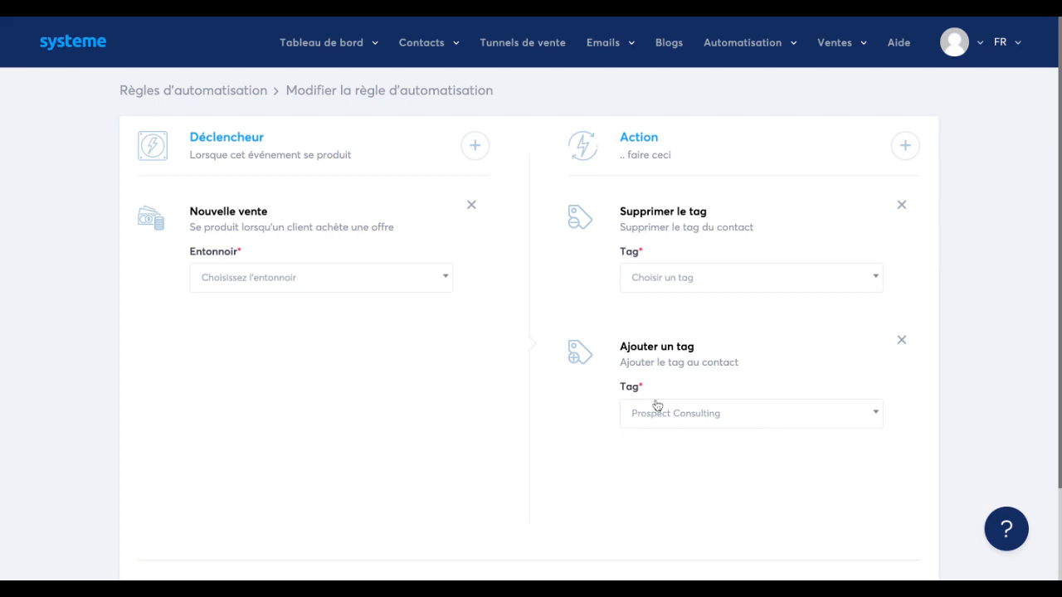
Choose Prospect Consulting as the tag for the "Supprimer le tag" action.
left_click(643, 278)
scroll(673, 407, "down", 4)
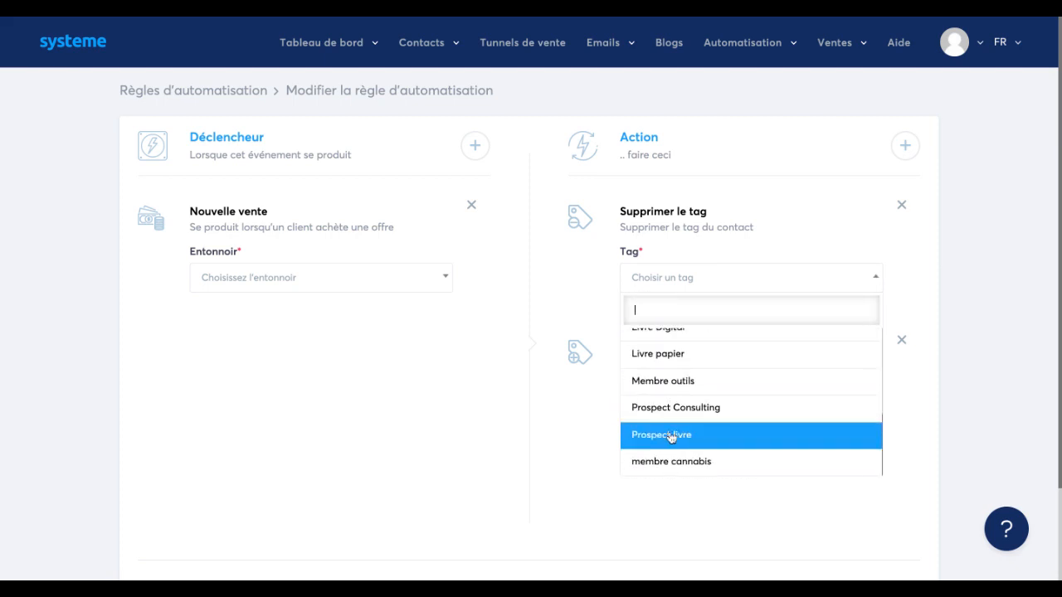
left_click(670, 409)
Change the tag of the "Ajouter un tag" action to Membre outils.
left_click(697, 423)
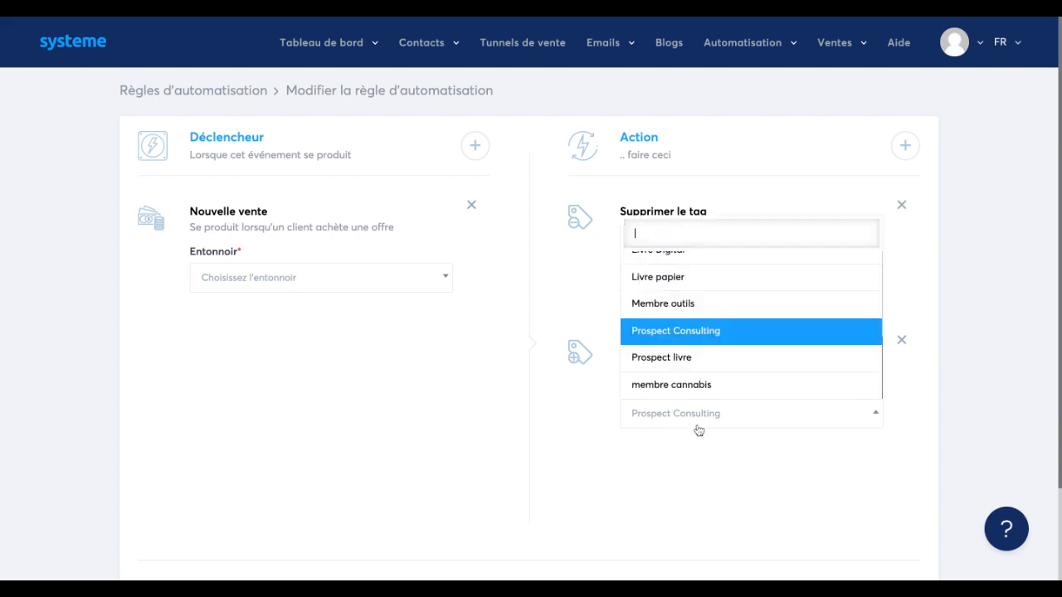
left_click(685, 277)
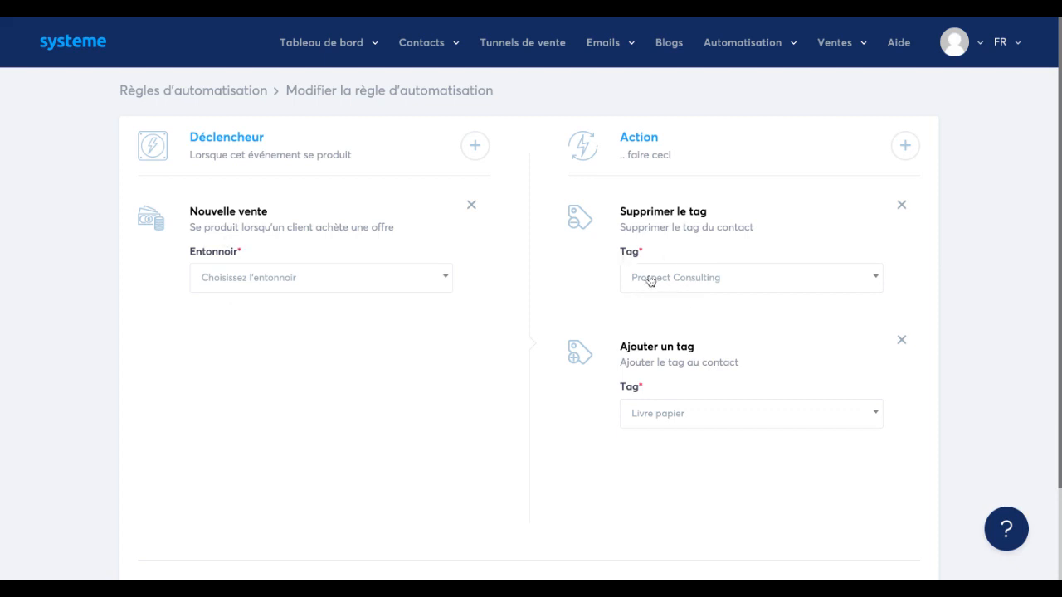
left_click(688, 428)
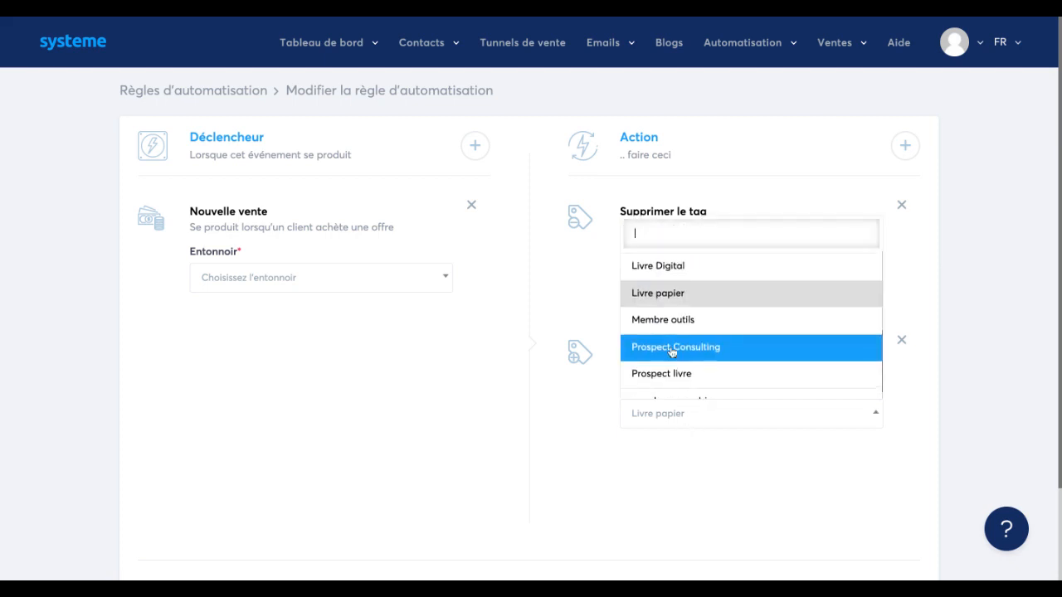
scroll(676, 353, "up", 2)
scroll(675, 357, "down", 3)
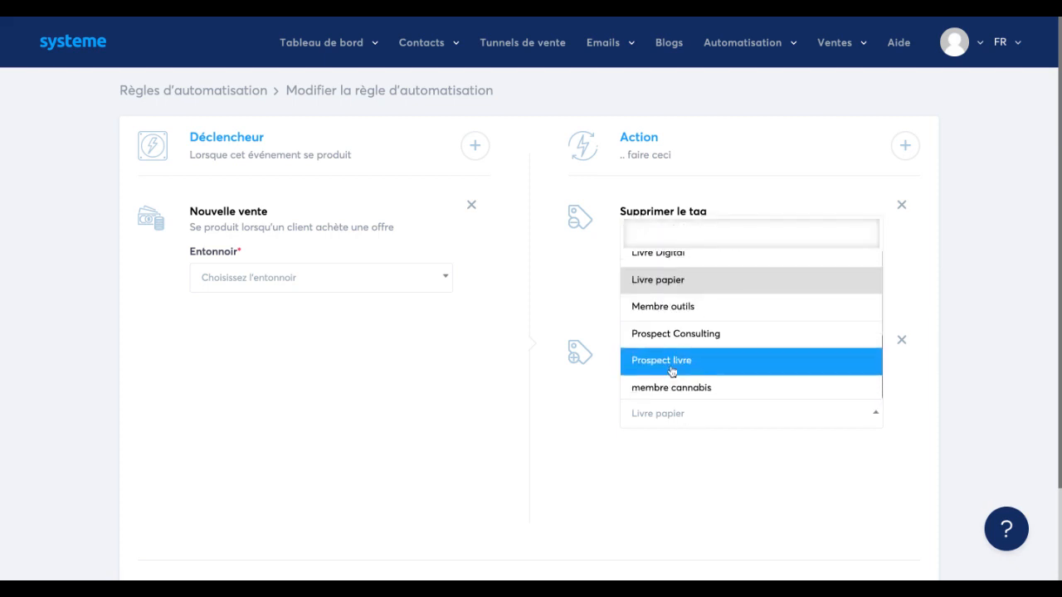
left_click(658, 318)
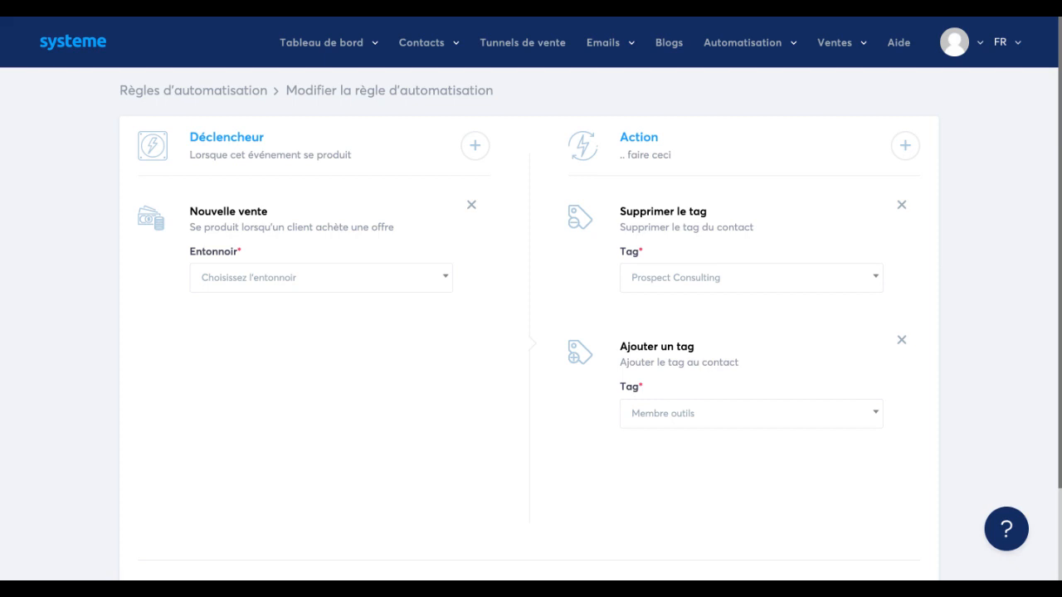
Create a new automation workflow named "workflow test".
mouse_move(741, 46)
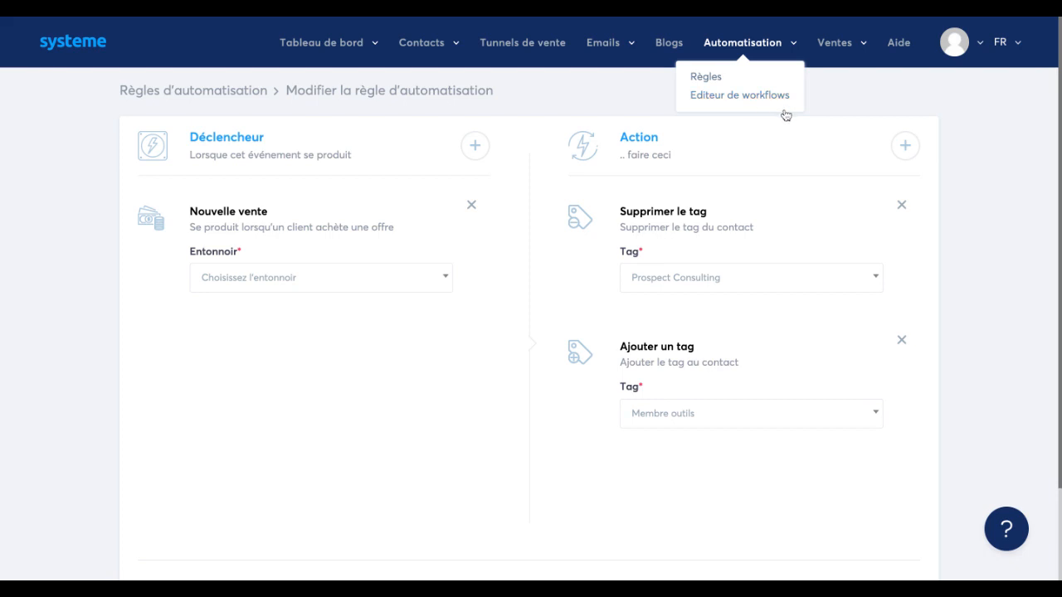
left_click(740, 94)
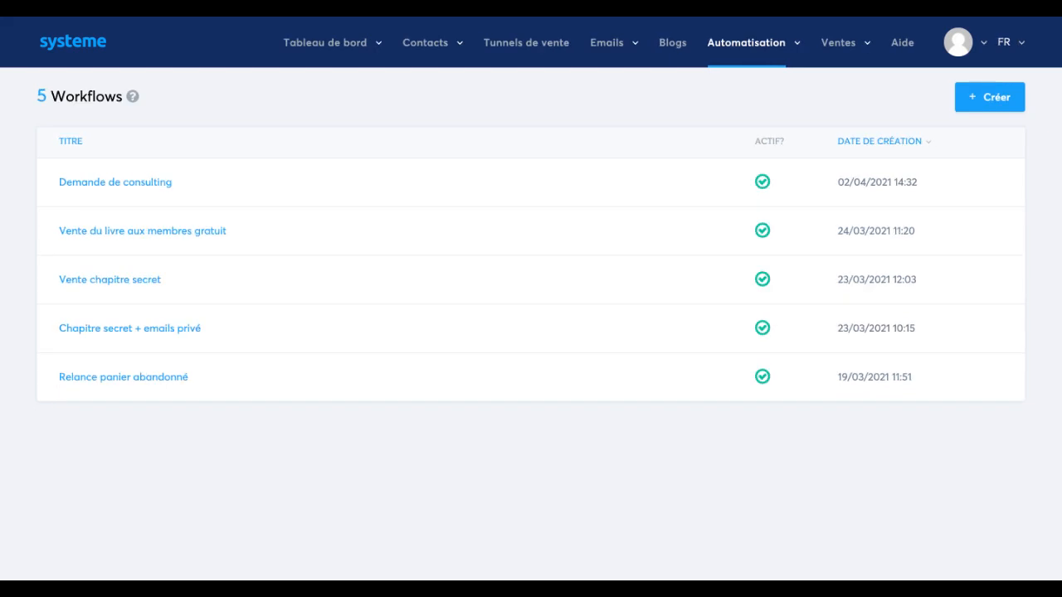
left_click(995, 109)
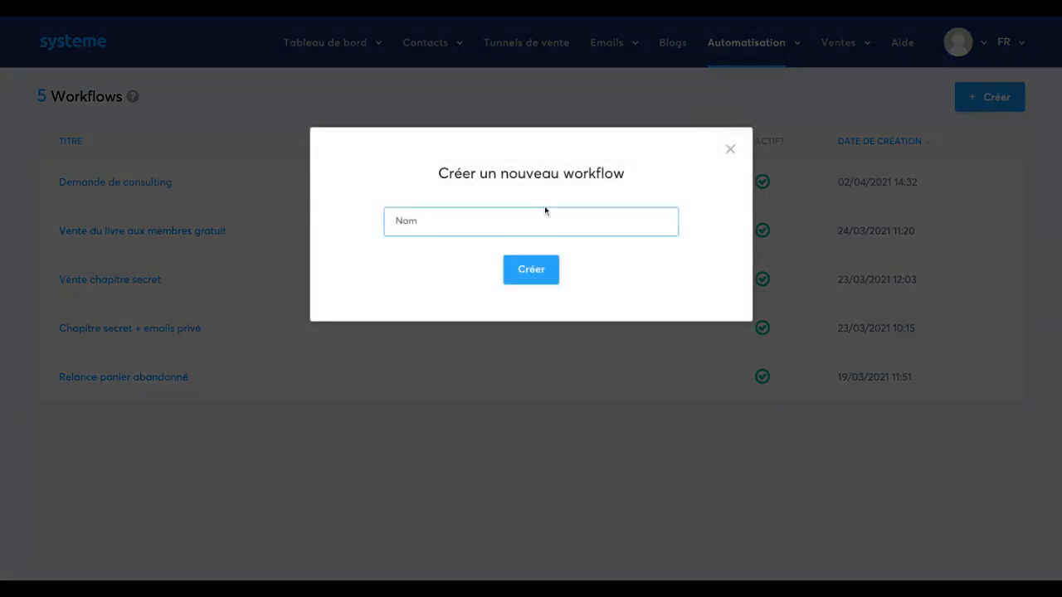
type("workflow test")
left_click(542, 277)
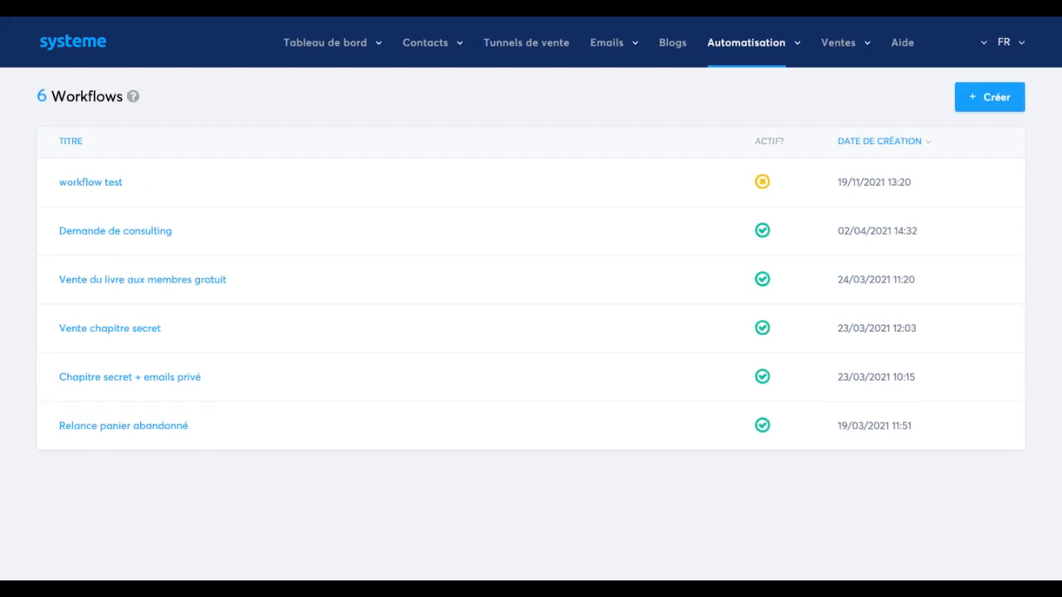
Open the "workflow test" workflow for editing.
mouse_move(832, 183)
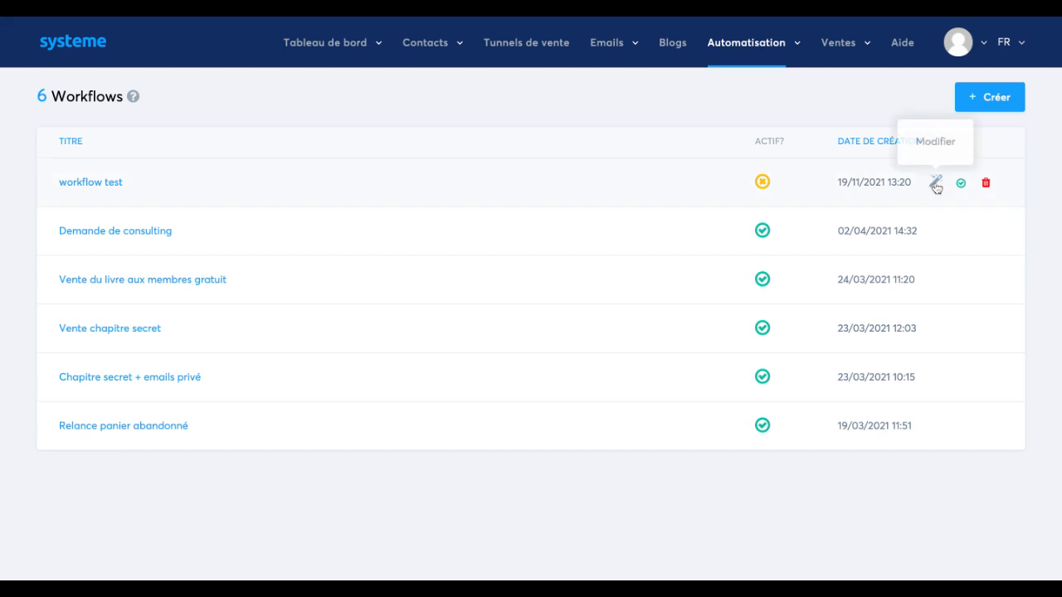
left_click(937, 187)
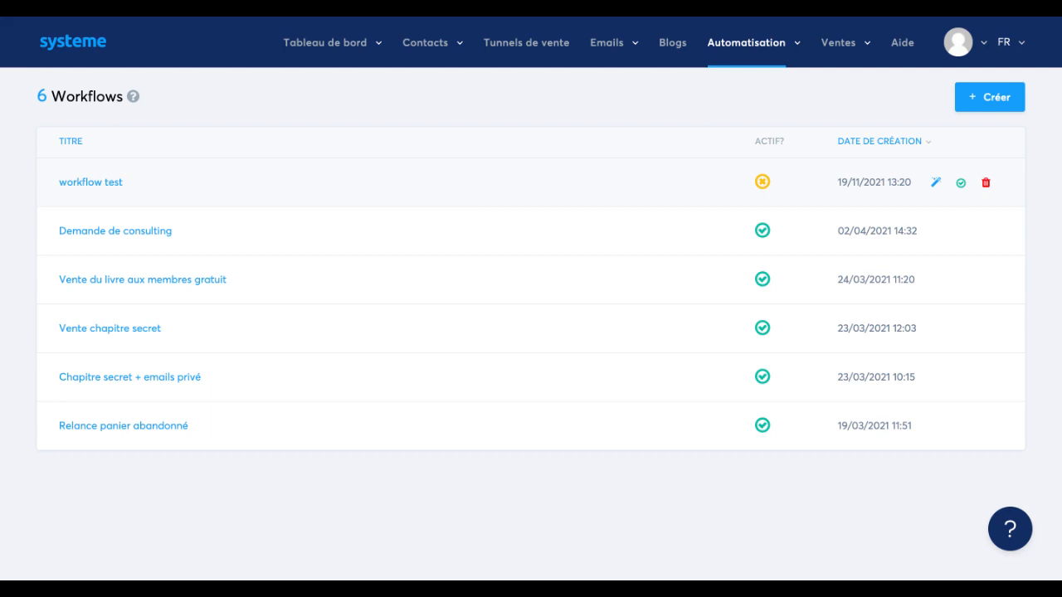
left_click(759, 196)
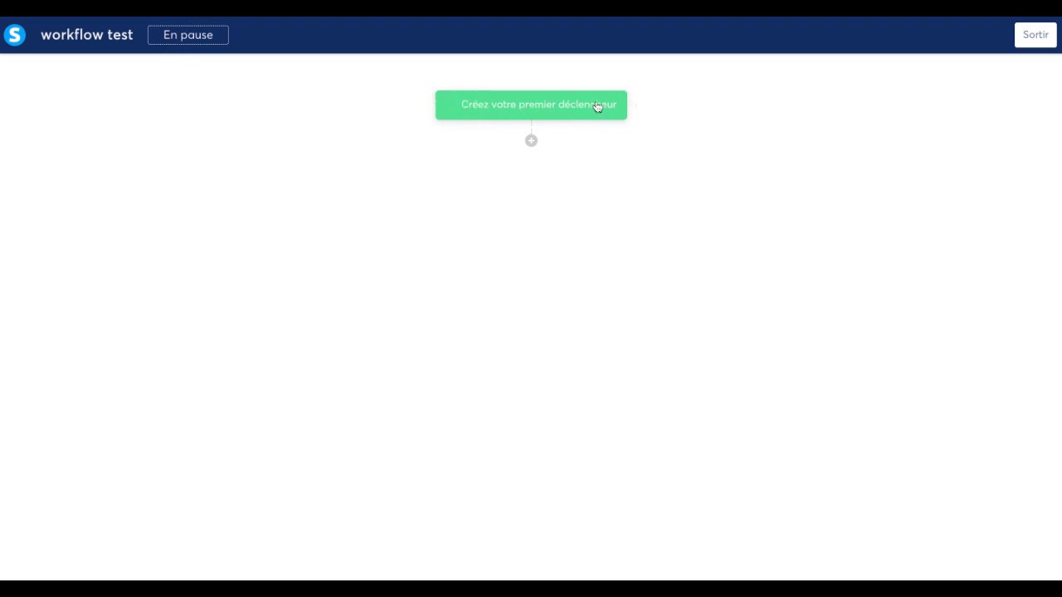
Create the first trigger as "Inscrit au formulaire du tunnel" using the "Bon de commande" page of Vente du livre 365 jours de congés (Edition Papier).
left_click(529, 113)
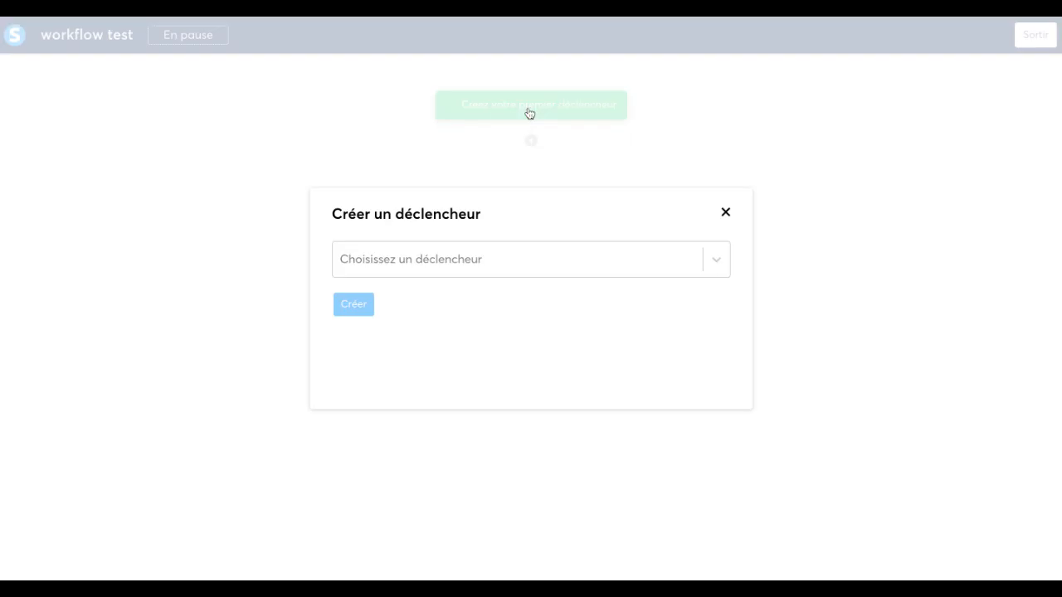
left_click(713, 265)
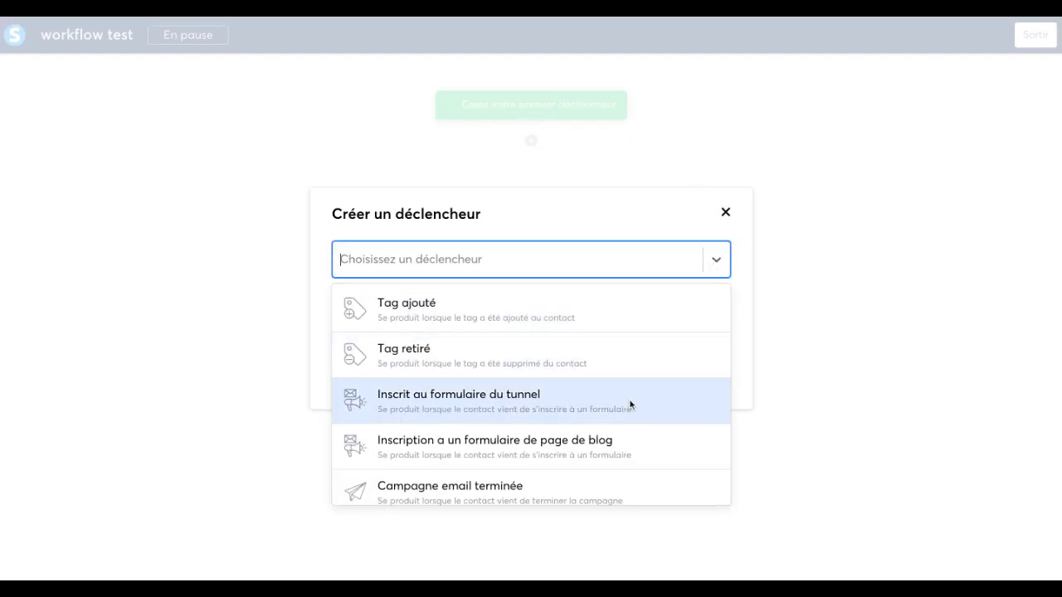
scroll(630, 404, "down", 1)
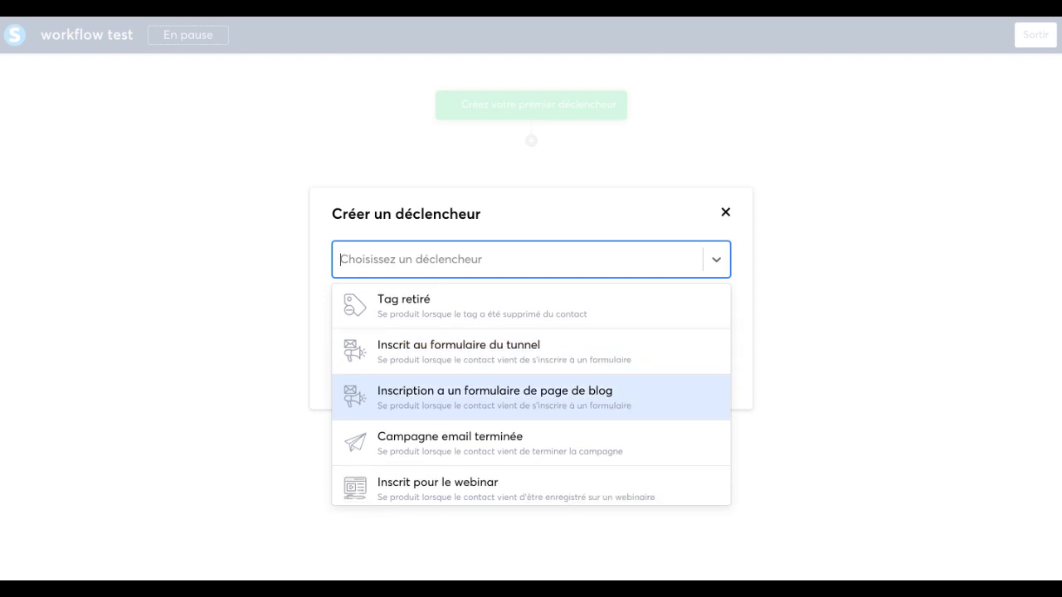
scroll(400, 407, "up", 1)
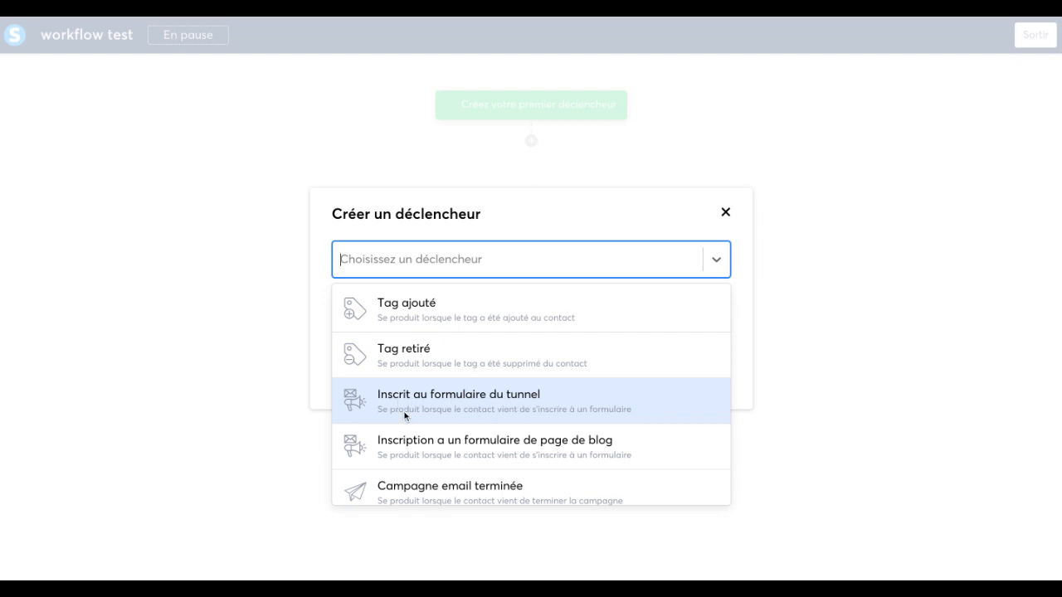
left_click(505, 403)
left_click(489, 314)
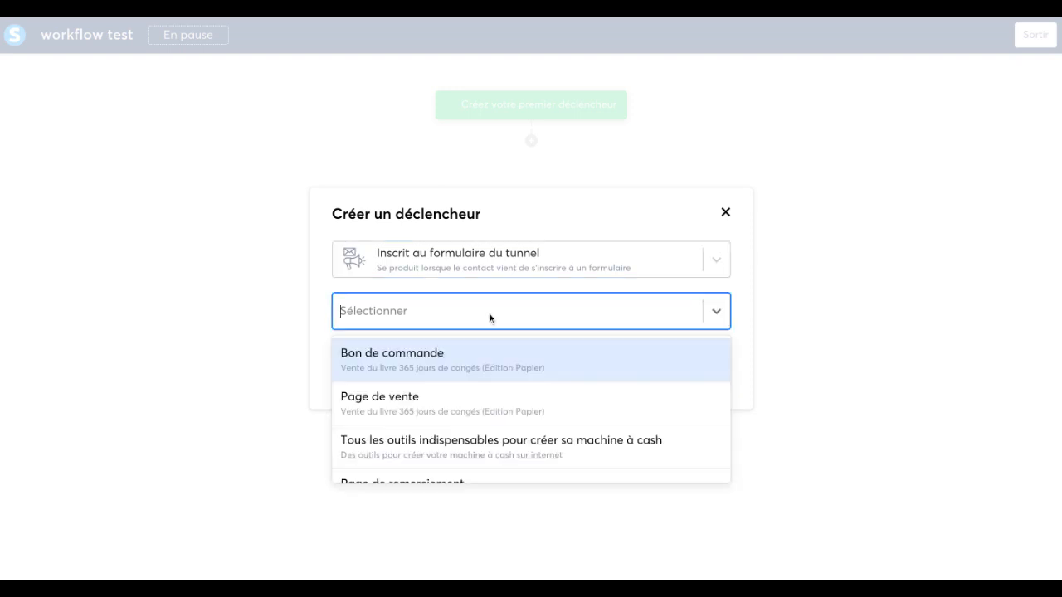
left_click(468, 377)
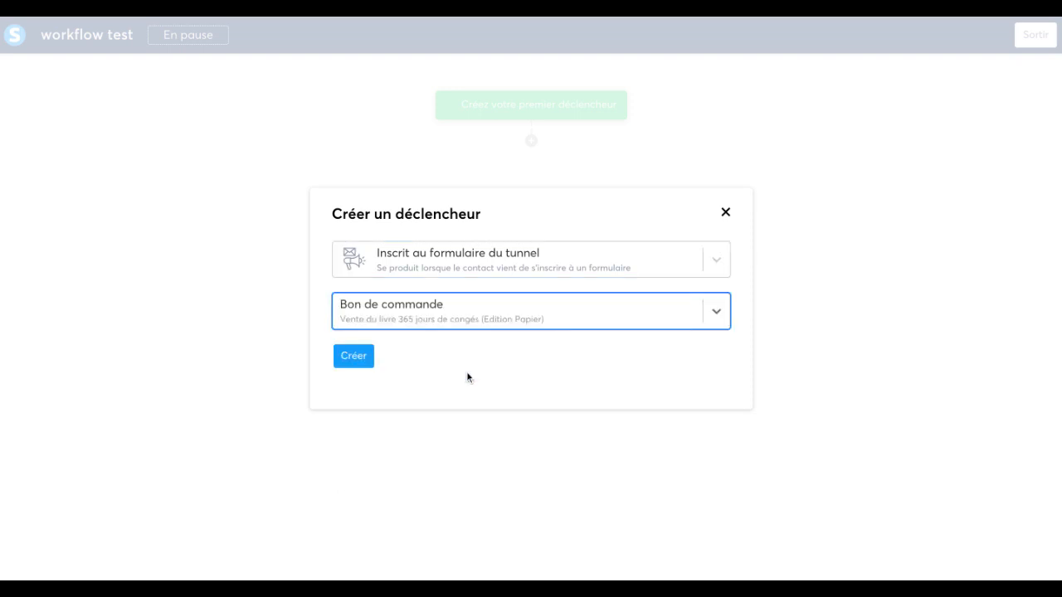
left_click(354, 356)
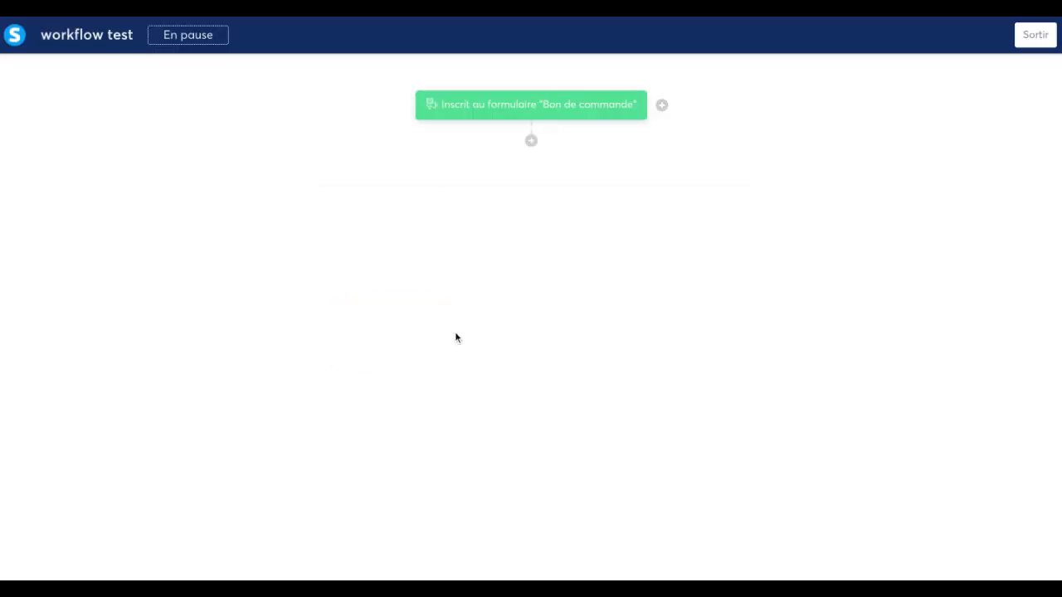
Add a "Délai" step of 2 days (Journées) below the "Bon de commande" trigger.
left_click(531, 142)
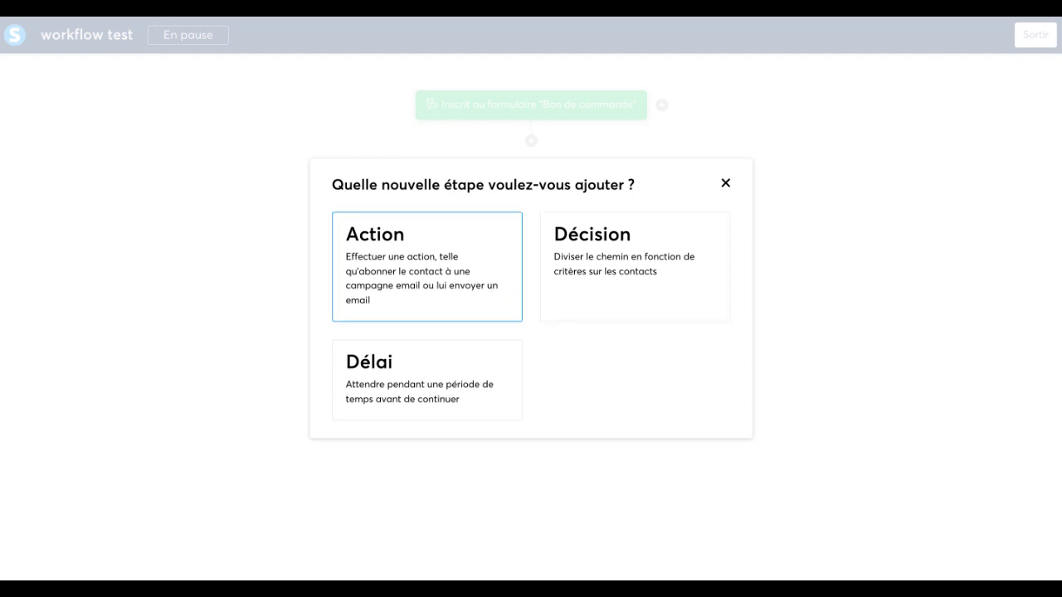
left_click(425, 368)
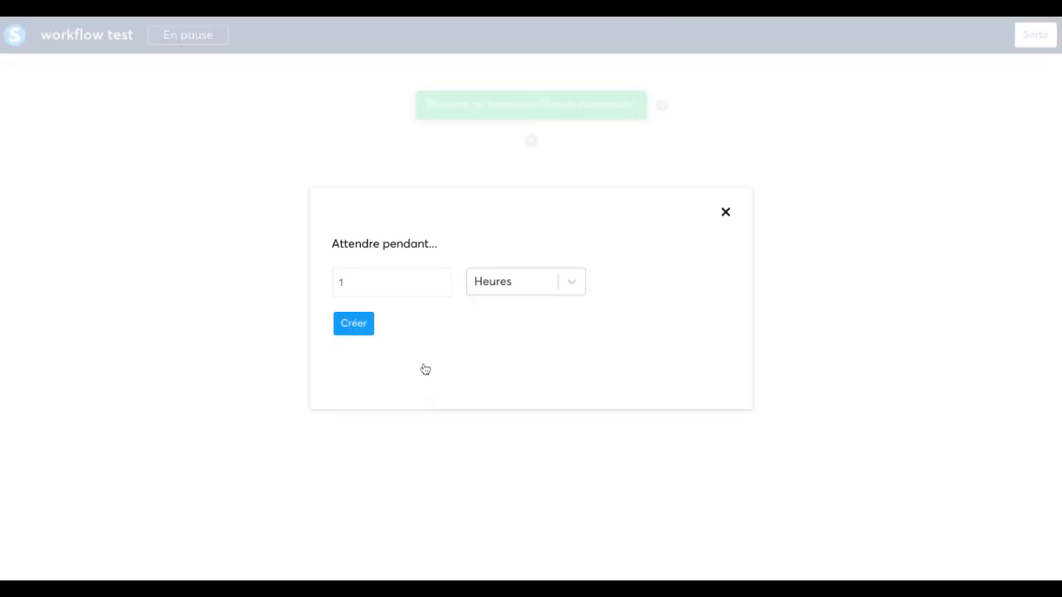
left_click(568, 283)
left_click(510, 331)
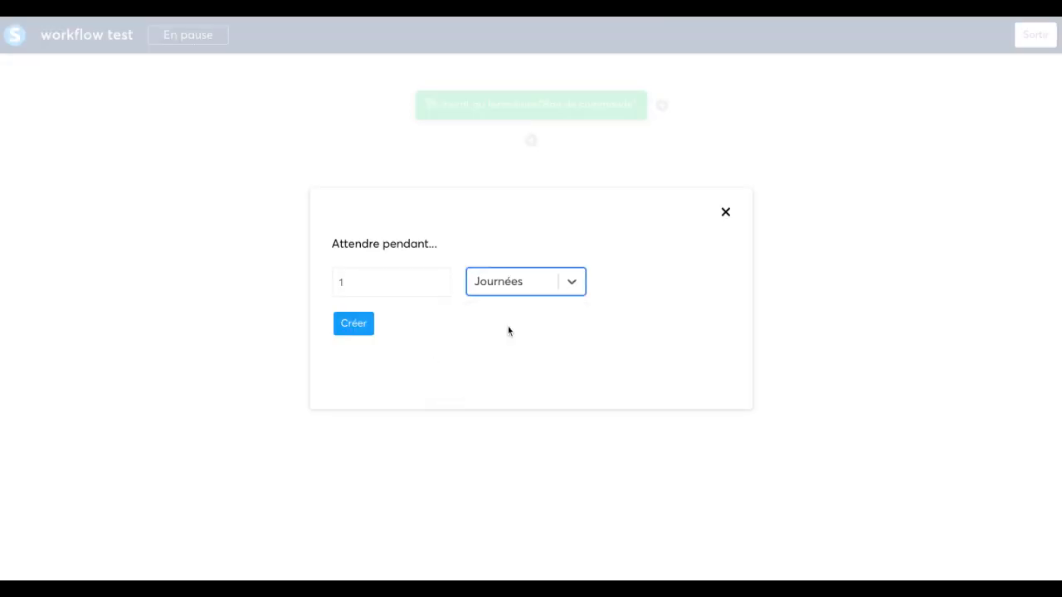
left_click(345, 283)
double_click(347, 282)
type("2")
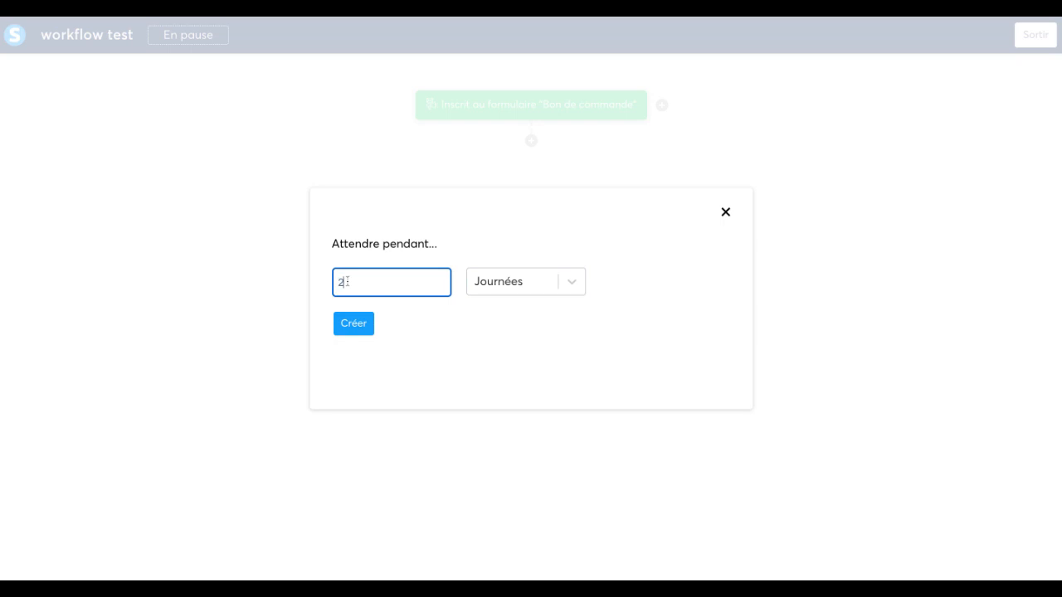
left_click(348, 330)
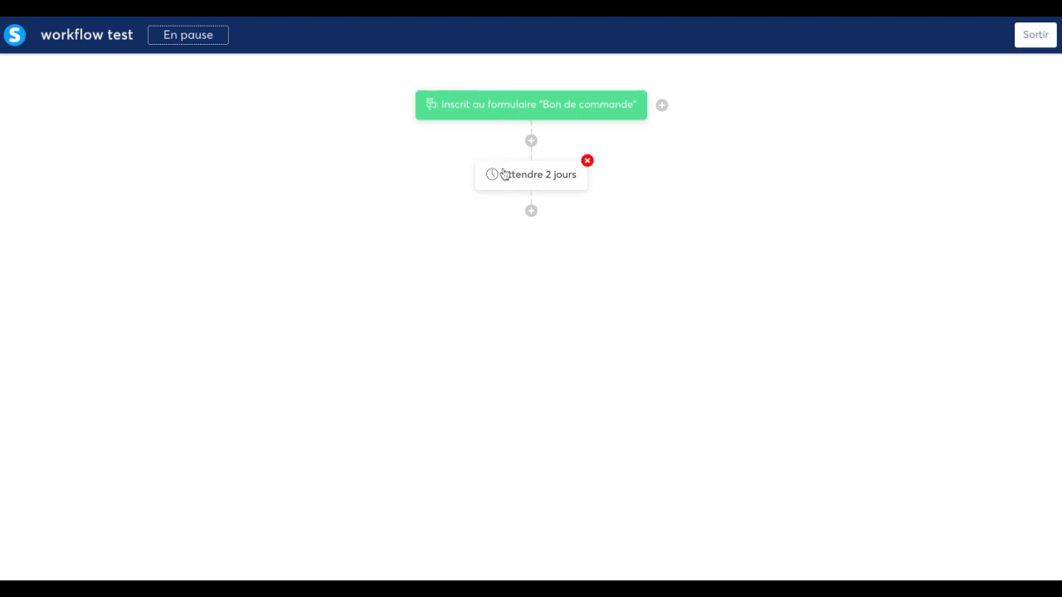
Add an "Ajouter un tag" action with the tag Livre papier below the two-day delay.
left_click(531, 211)
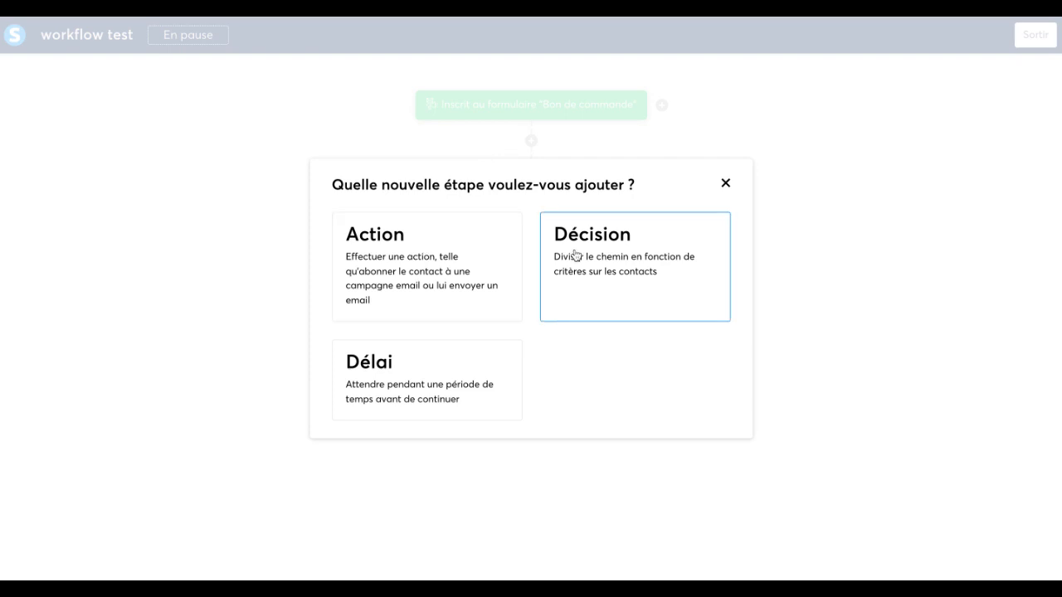
left_click(480, 248)
left_click(479, 266)
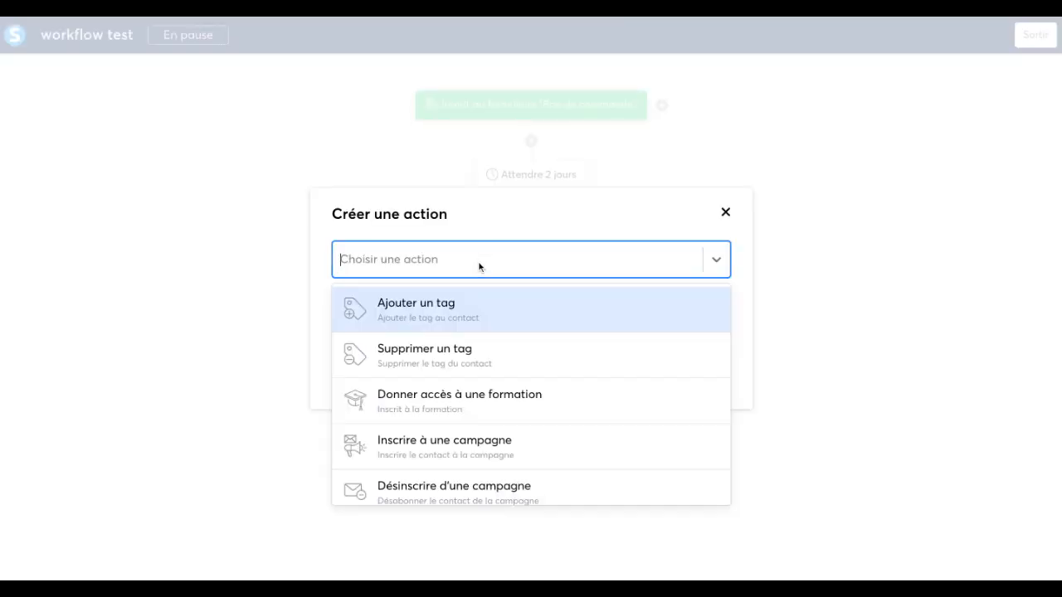
left_click(452, 313)
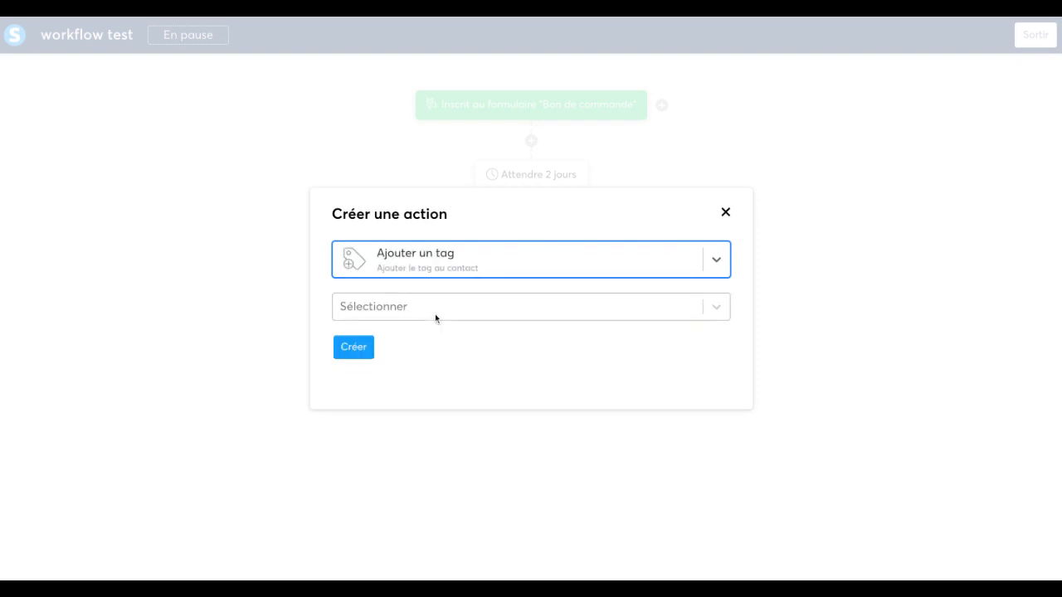
left_click(434, 314)
left_click(427, 344)
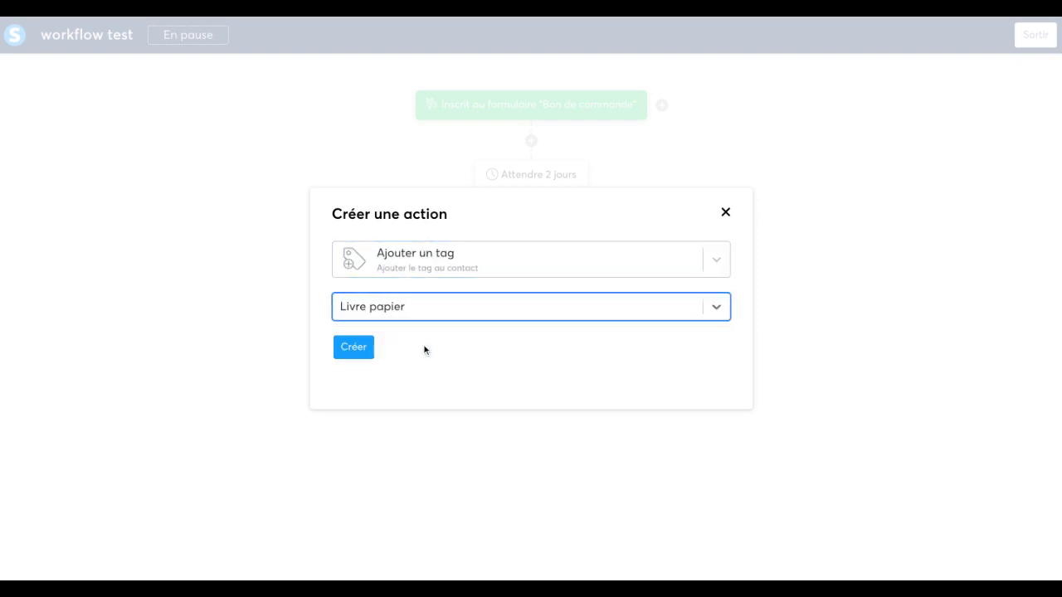
left_click(357, 350)
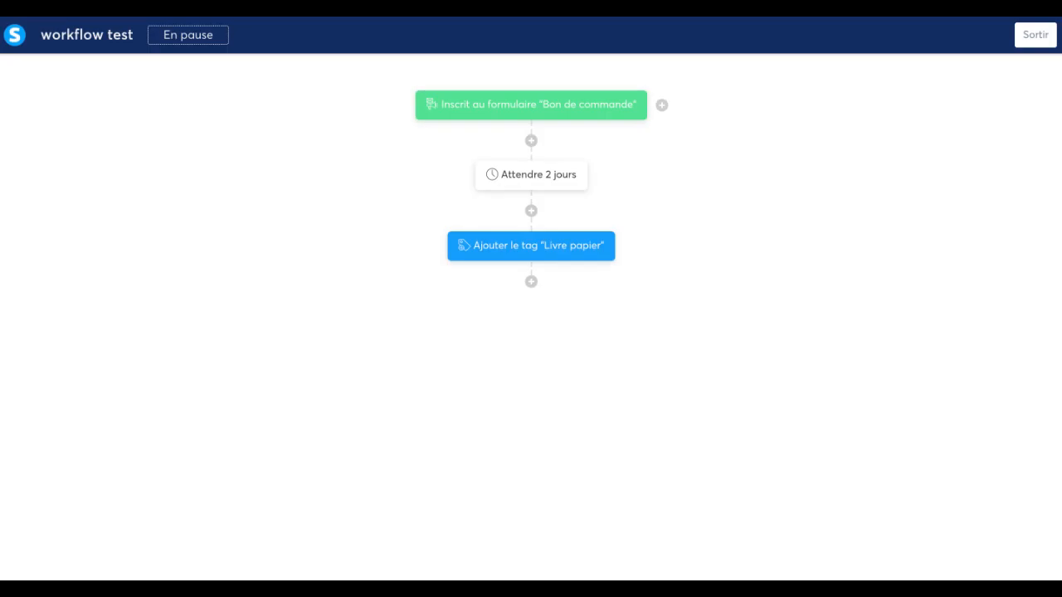
Remove the "Livre papier" tag action from the workflow.
mouse_move(443, 113)
mouse_move(589, 253)
left_click(615, 233)
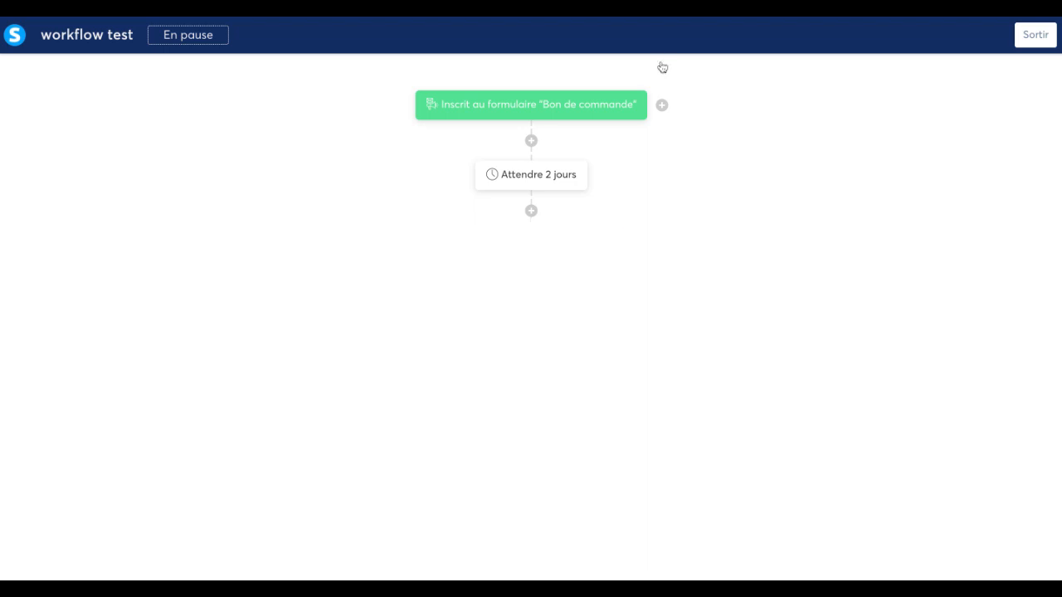
Start a "Décision" step below the two-day delay with a Tag filter for contacts tagged with Livre papier.
left_click(531, 211)
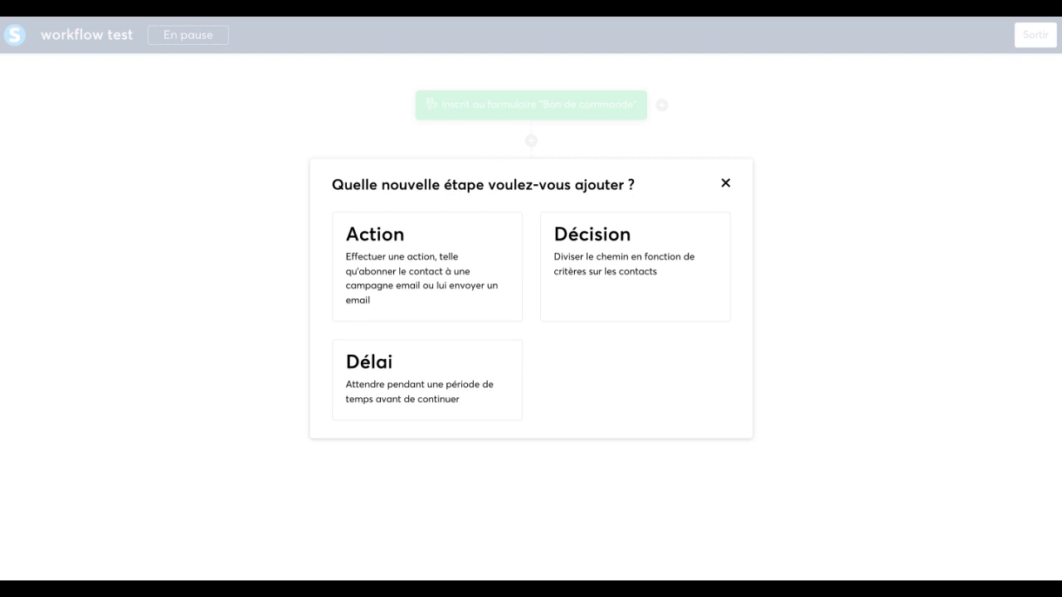
left_click(578, 245)
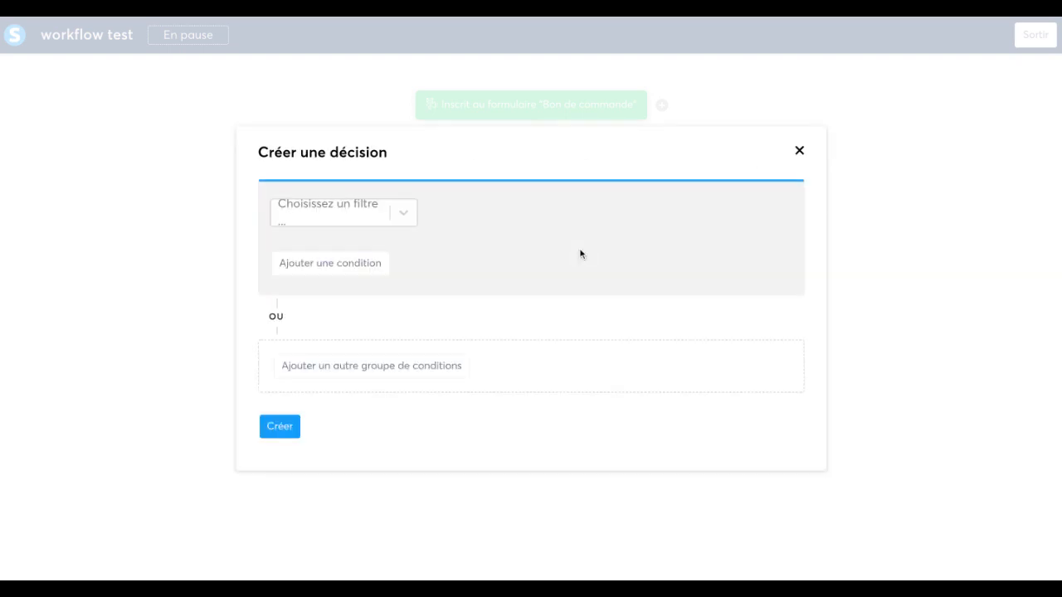
left_click(403, 214)
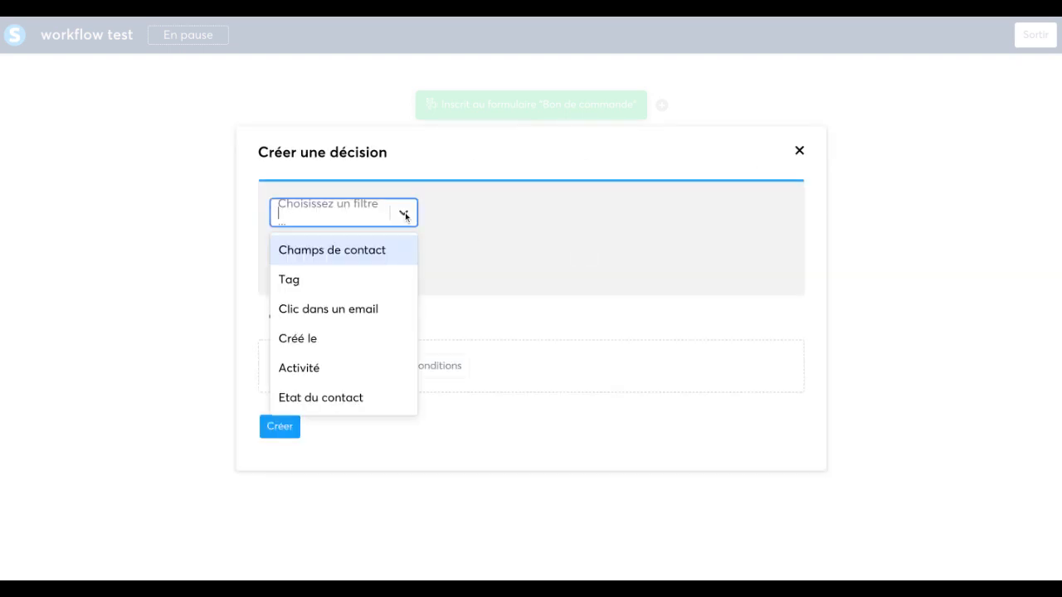
left_click(380, 282)
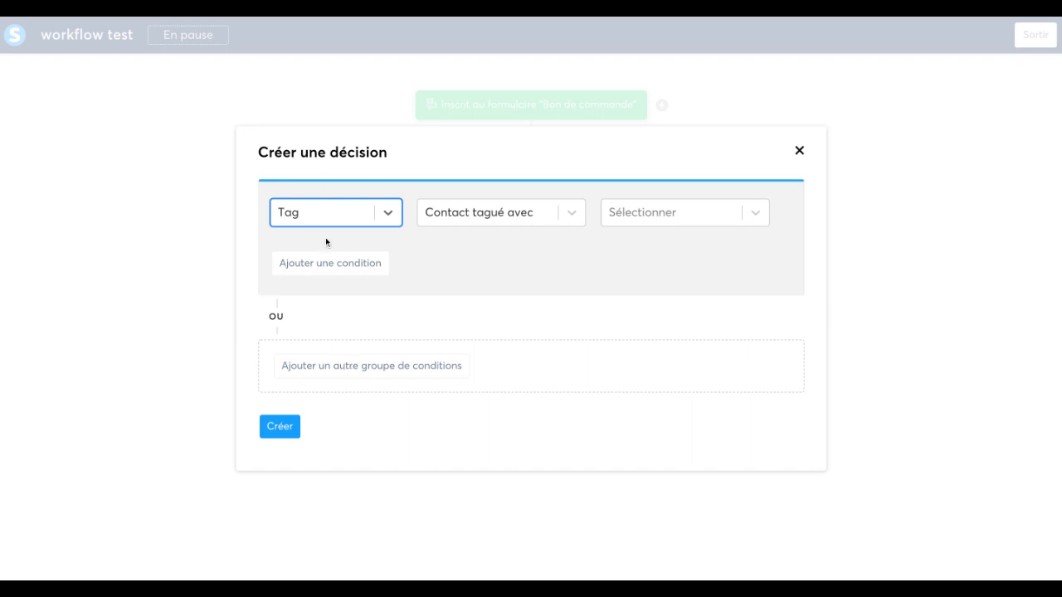
left_click(690, 209)
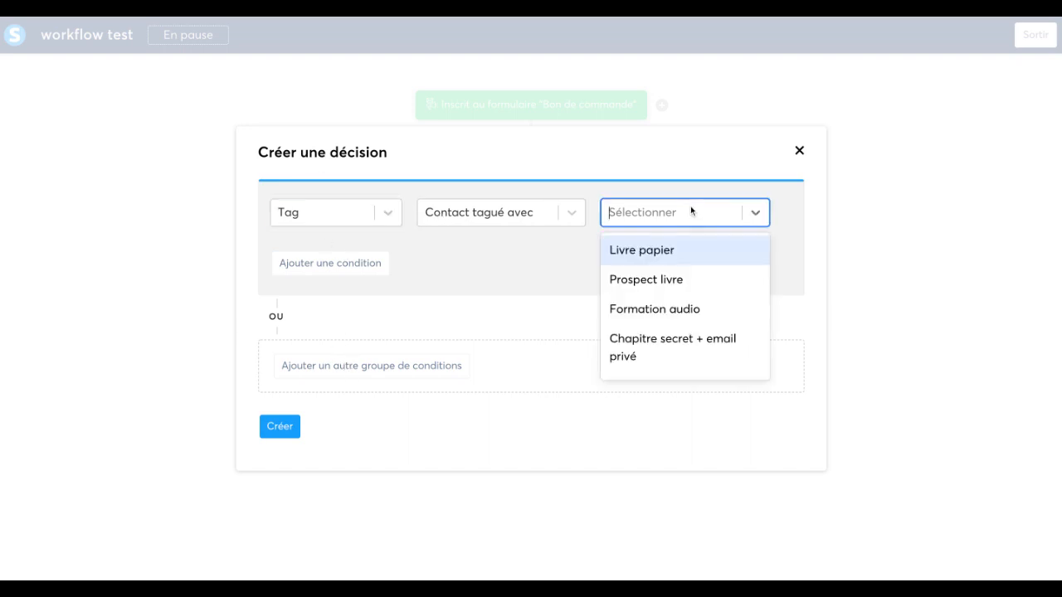
left_click(681, 254)
Change the tag condition to "Le contact n'est pas taggé avec", and add a blank second condition and remove it again.
left_click(331, 215)
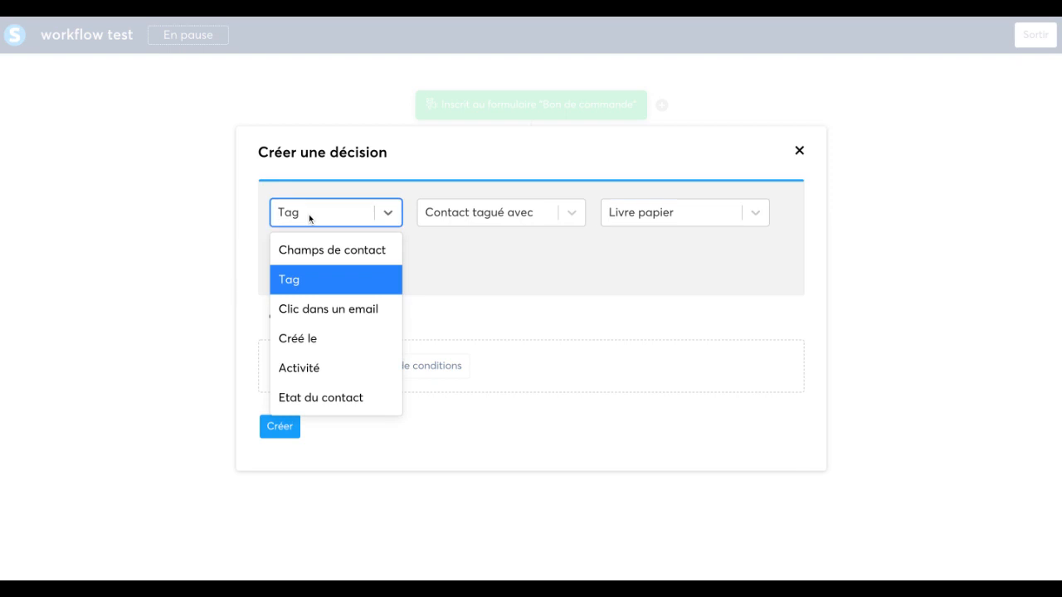
left_click(455, 223)
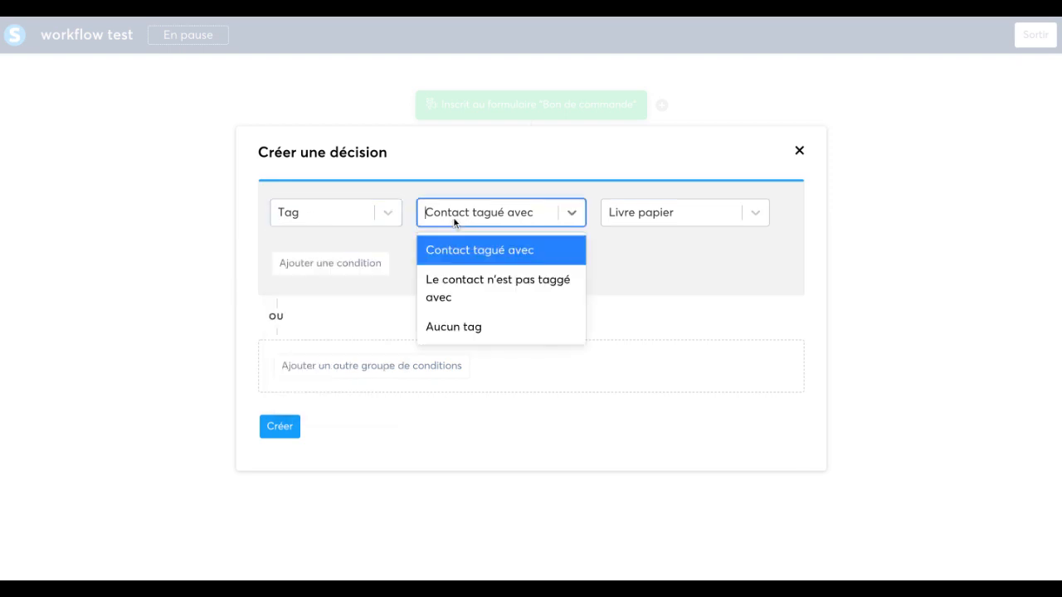
left_click(461, 296)
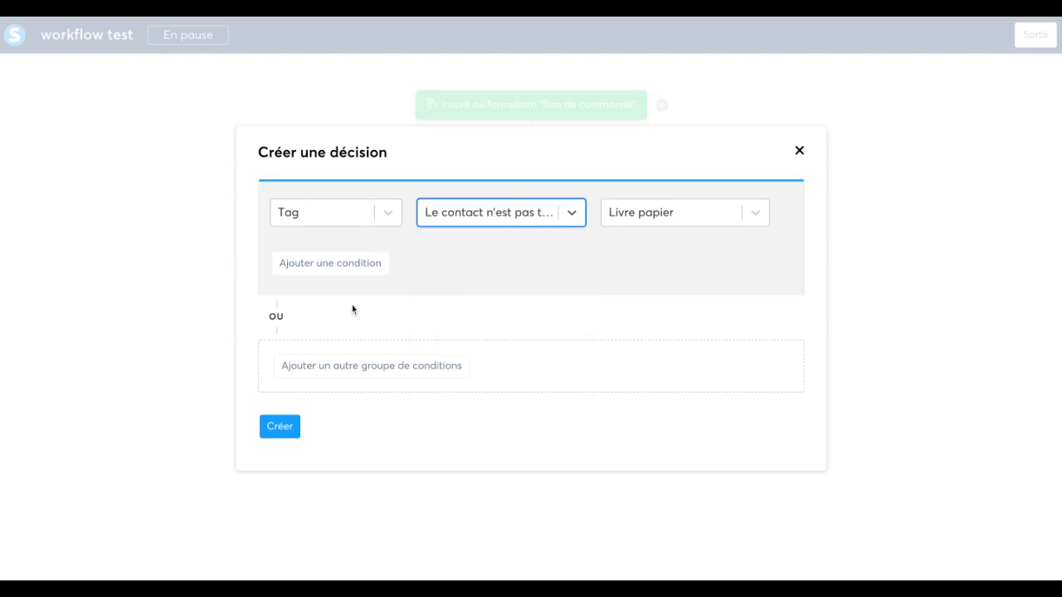
left_click(321, 267)
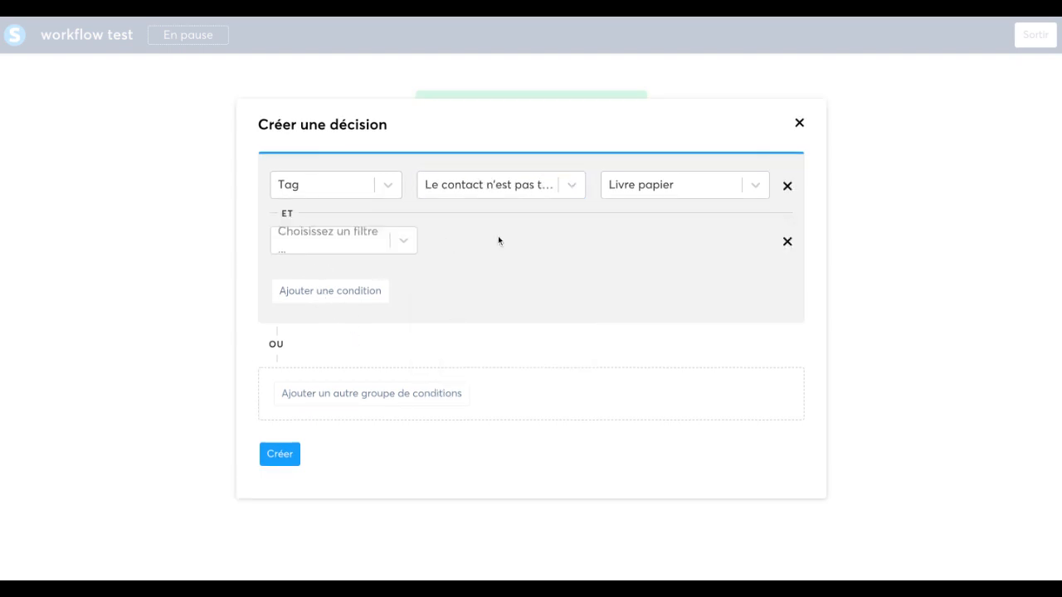
left_click(786, 242)
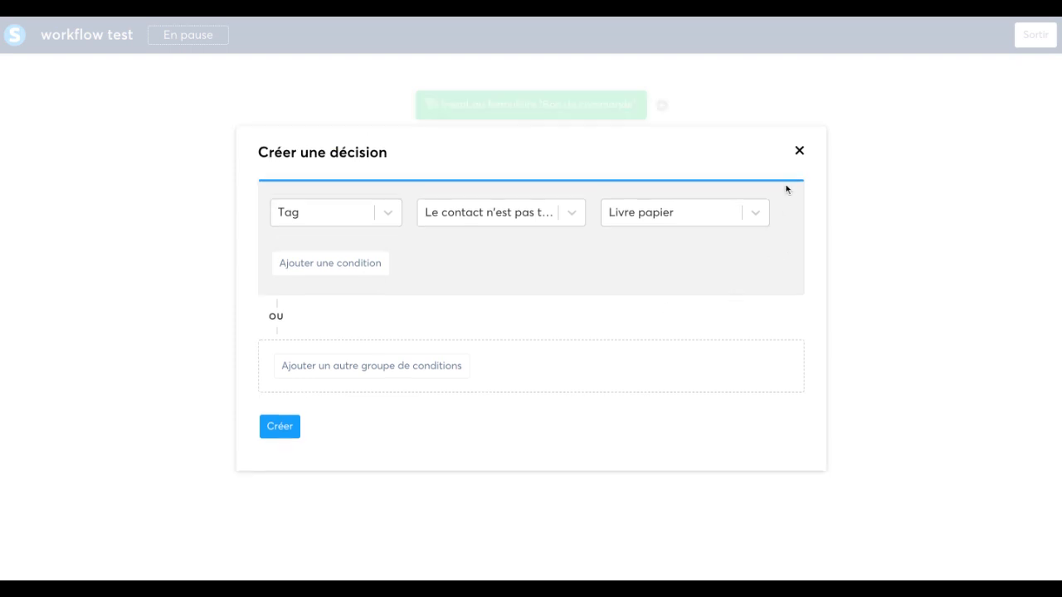
Try adding another OR group of conditions to the decision and remove it again.
left_click(371, 367)
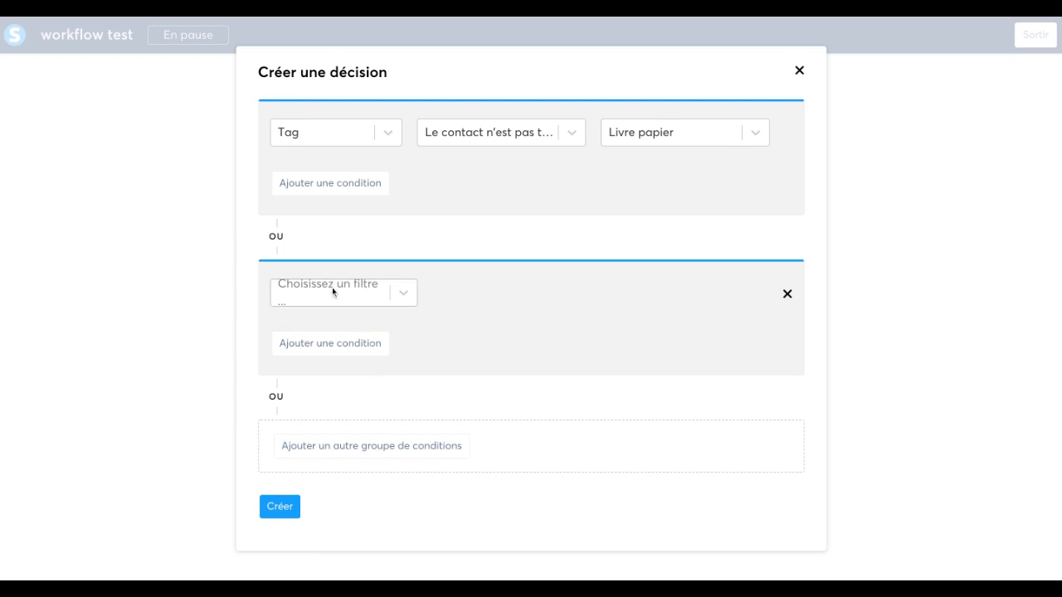
left_click(404, 293)
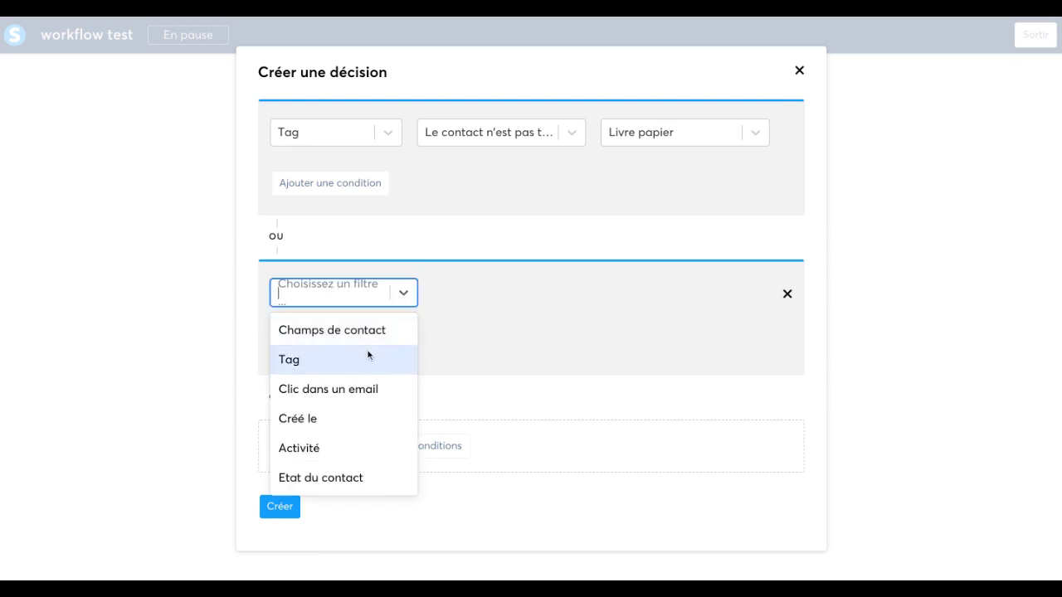
left_click(558, 272)
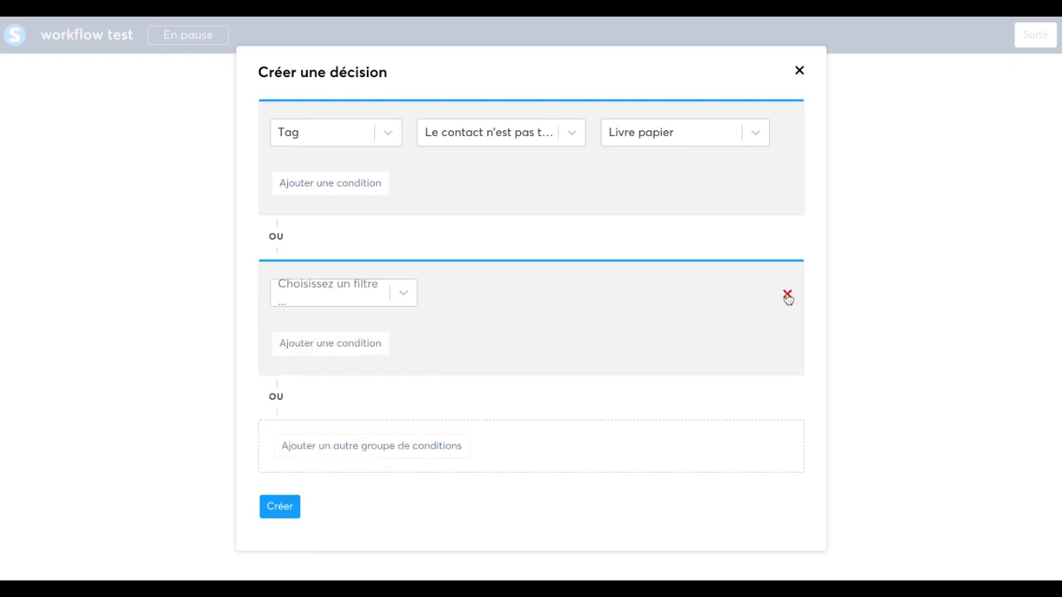
left_click(788, 297)
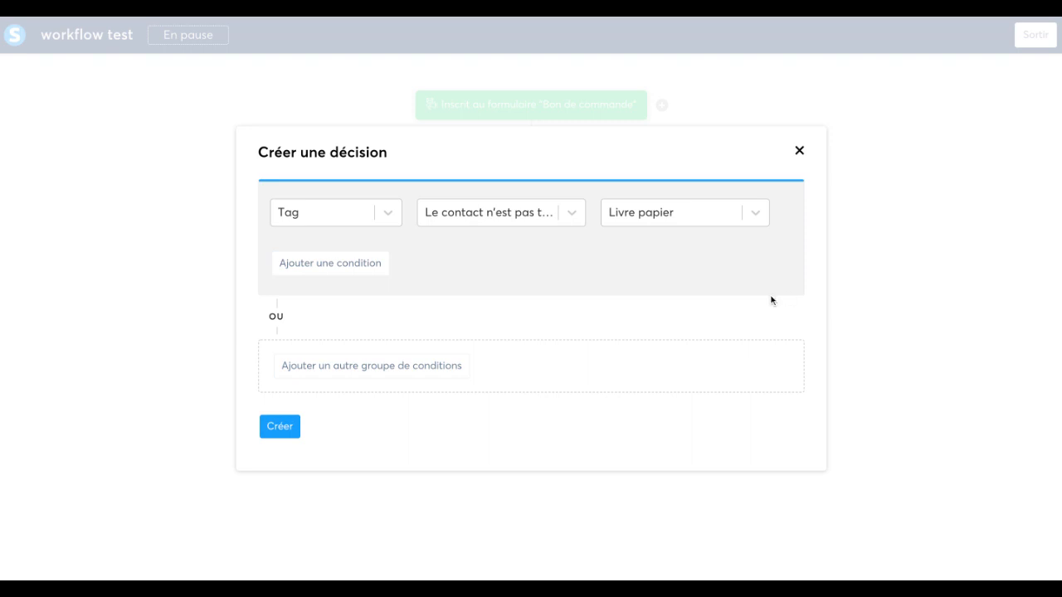
Create the decision that checks whether the contact is not tagged with Livre papier.
left_click(288, 427)
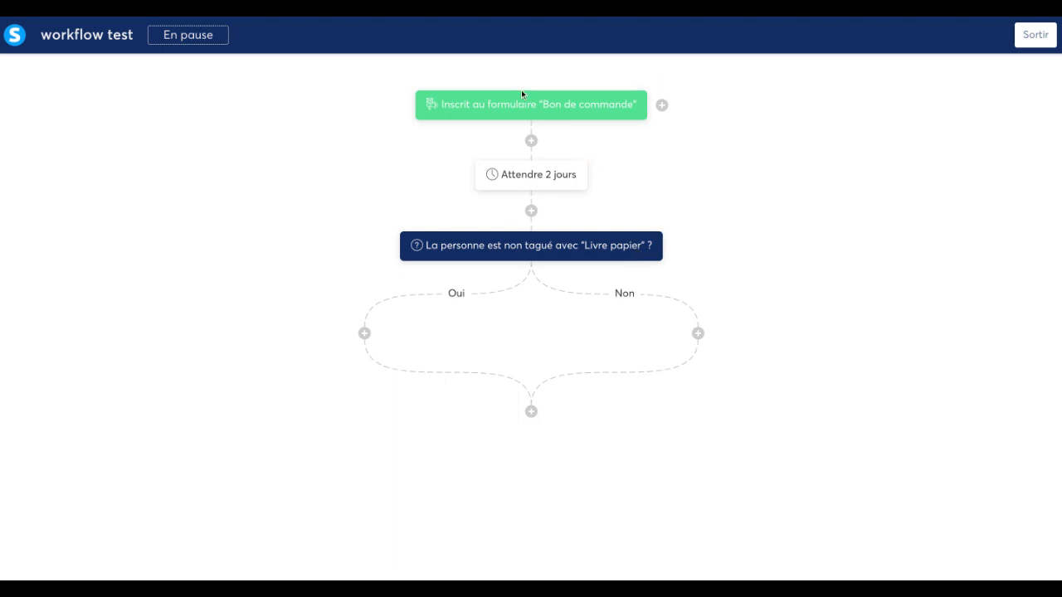
Review the settings of the "Bon de commande" form trigger and leave them unmodified.
left_click(530, 108)
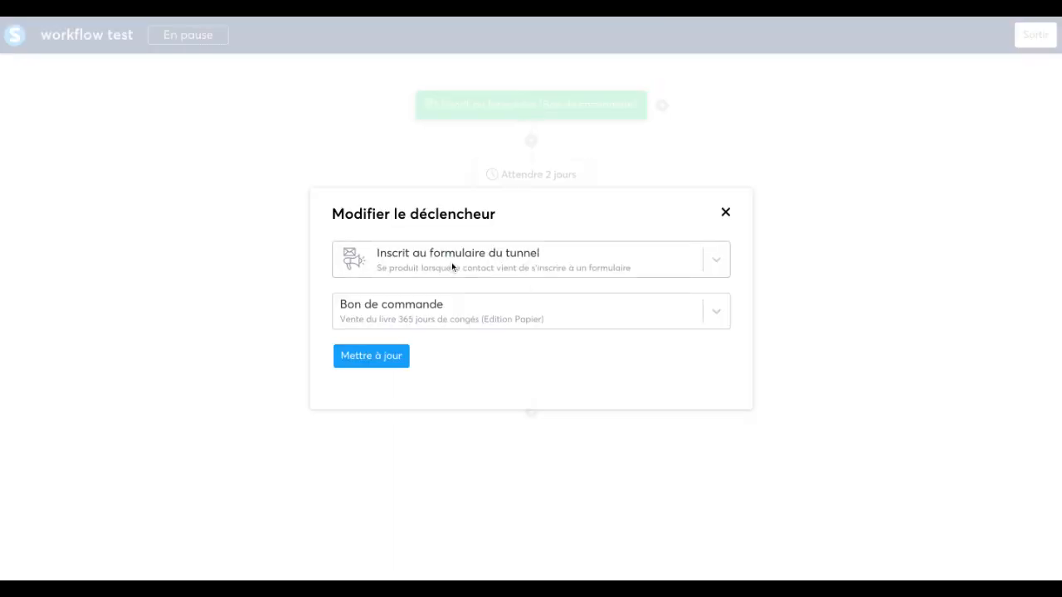
left_click(390, 362)
left_click(726, 213)
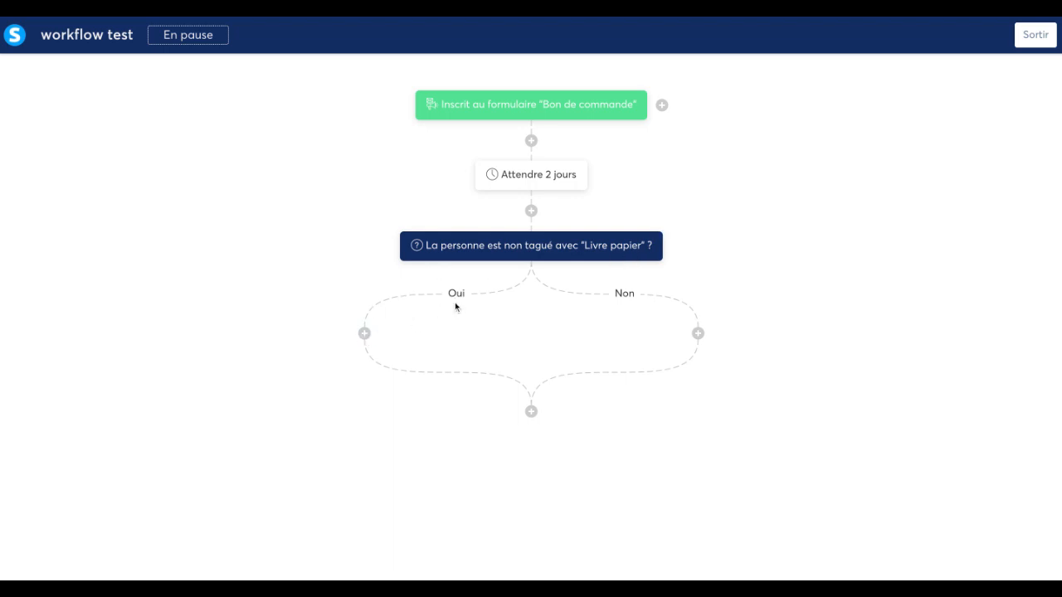
Add a "Désinscrire d'une campagne" action for the Accueil prospect campaign in the decision's Oui branch.
left_click(364, 333)
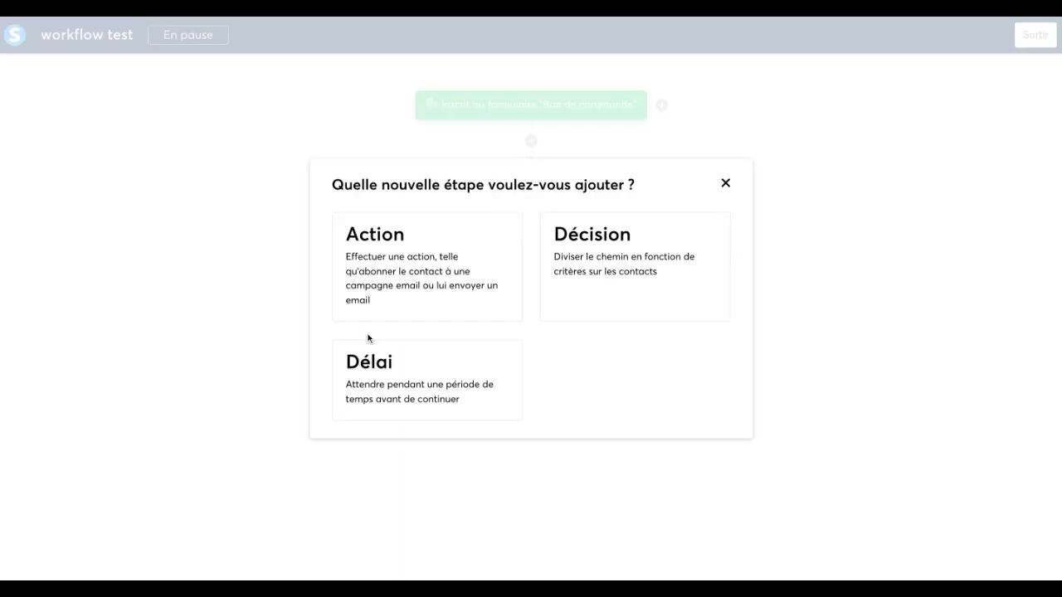
left_click(458, 274)
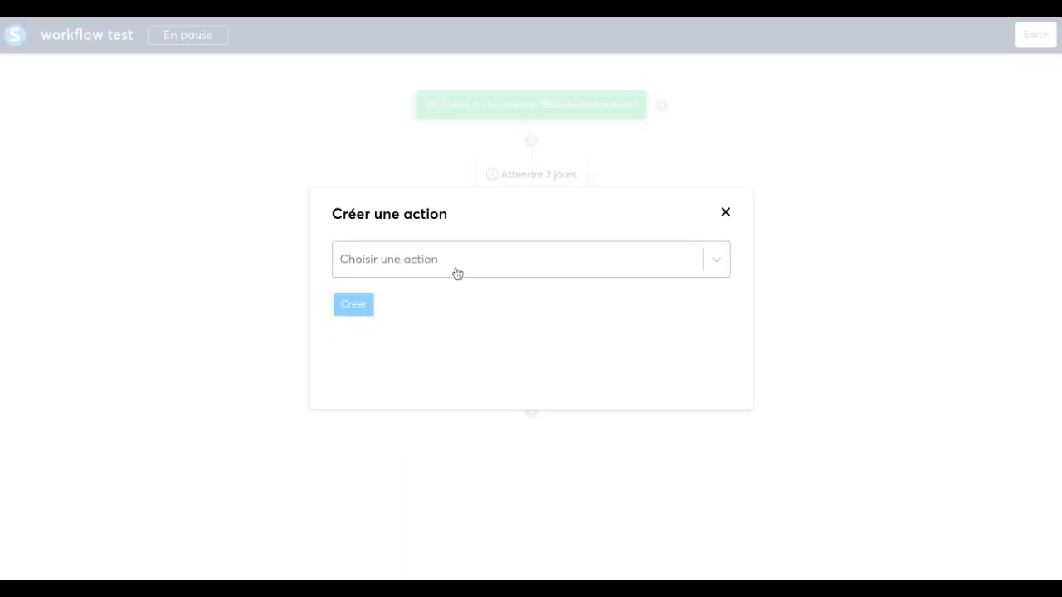
left_click(440, 263)
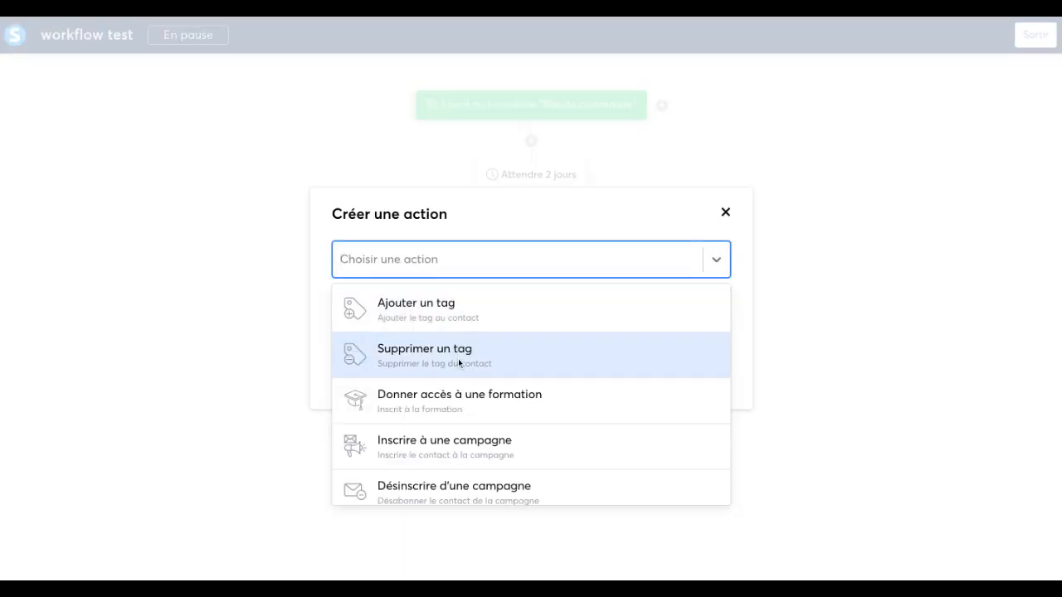
scroll(459, 363, "down", 3)
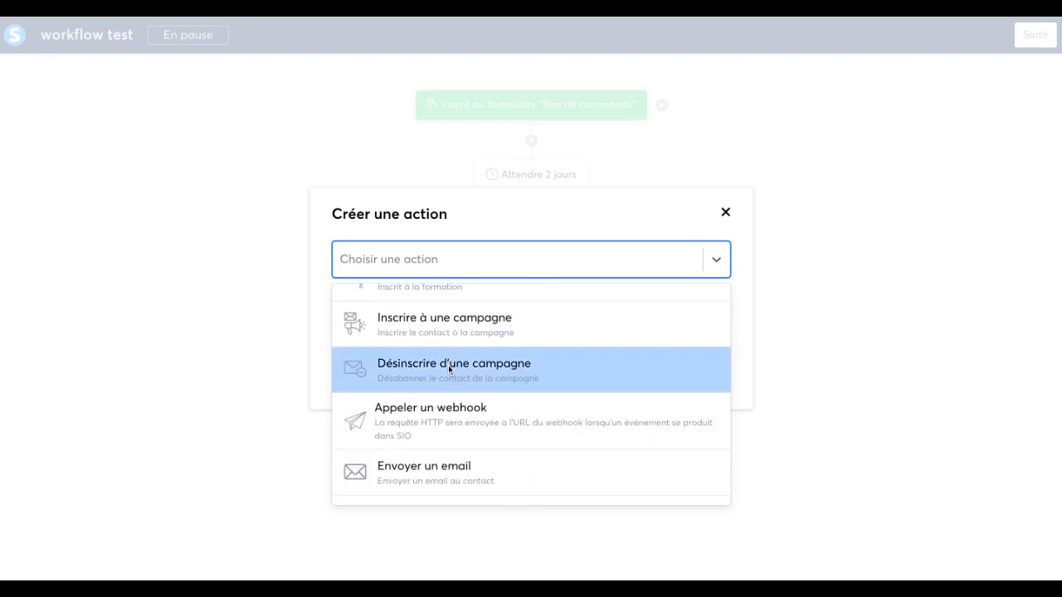
left_click(449, 367)
left_click(372, 306)
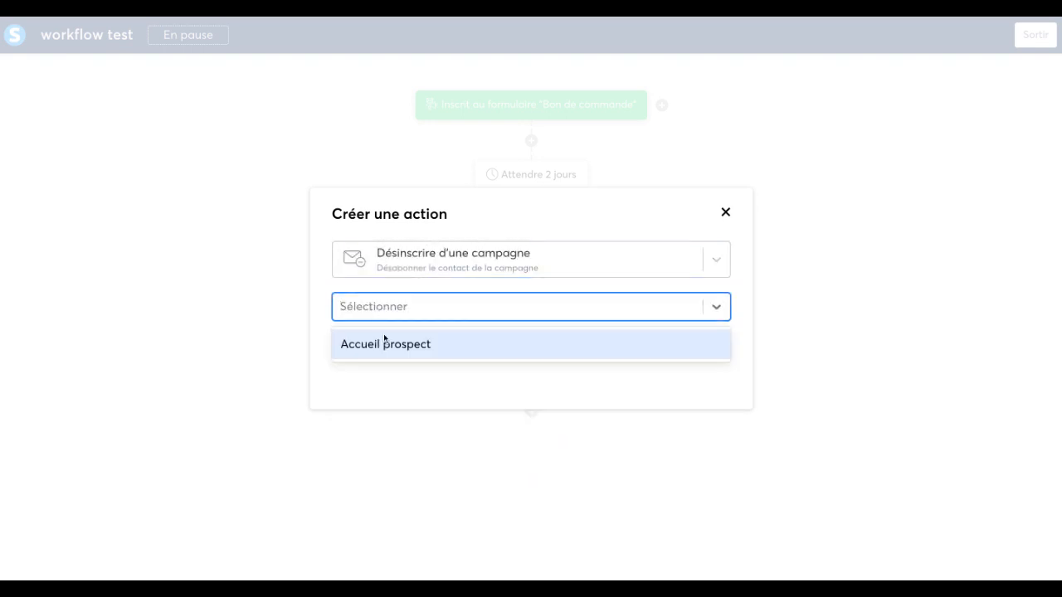
left_click(384, 345)
left_click(355, 348)
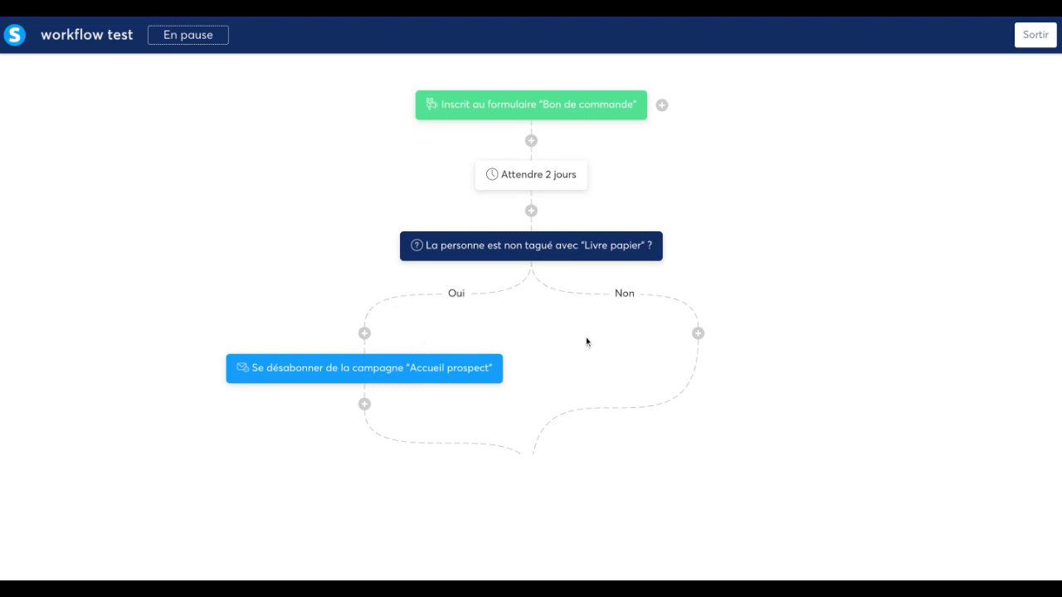
Open the Livre papier tag decision for editing.
mouse_move(454, 109)
mouse_move(504, 252)
mouse_move(543, 244)
left_click(543, 246)
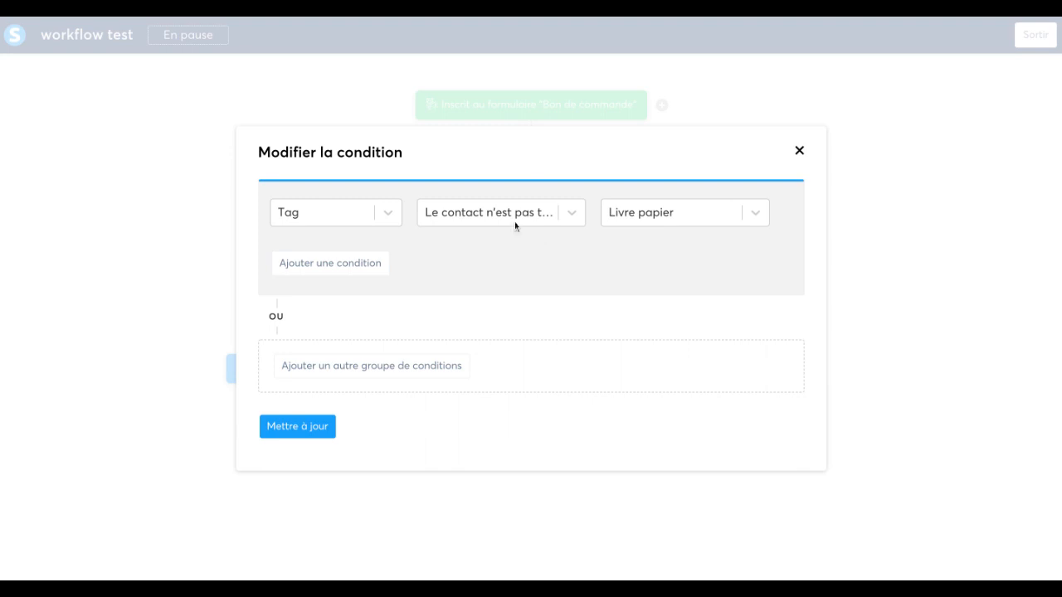
Try the Activité and Etat du contact filters in the decision and view the available contact states.
left_click(514, 215)
left_click(396, 214)
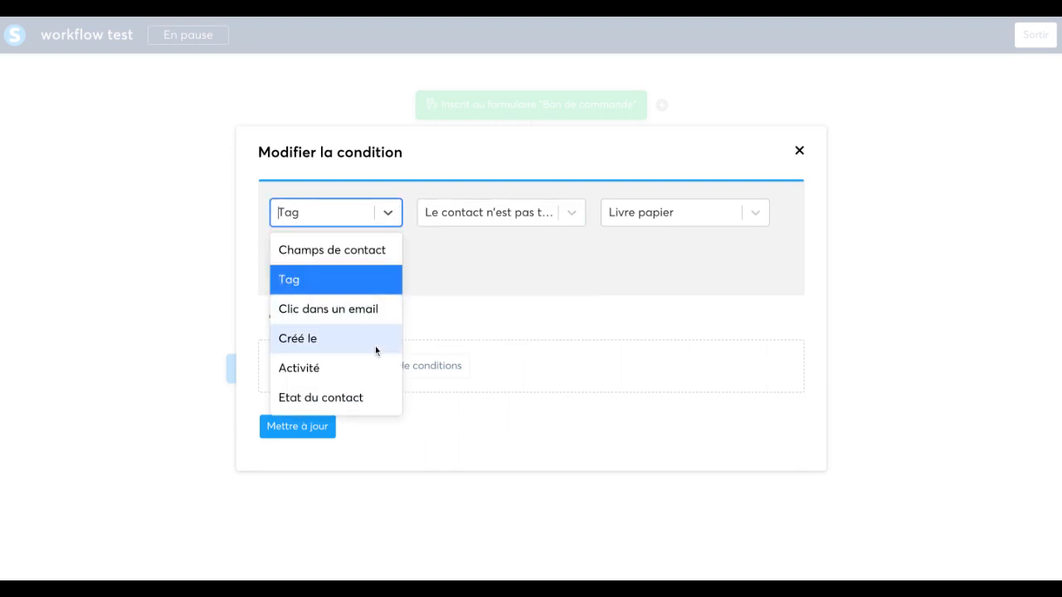
left_click(362, 369)
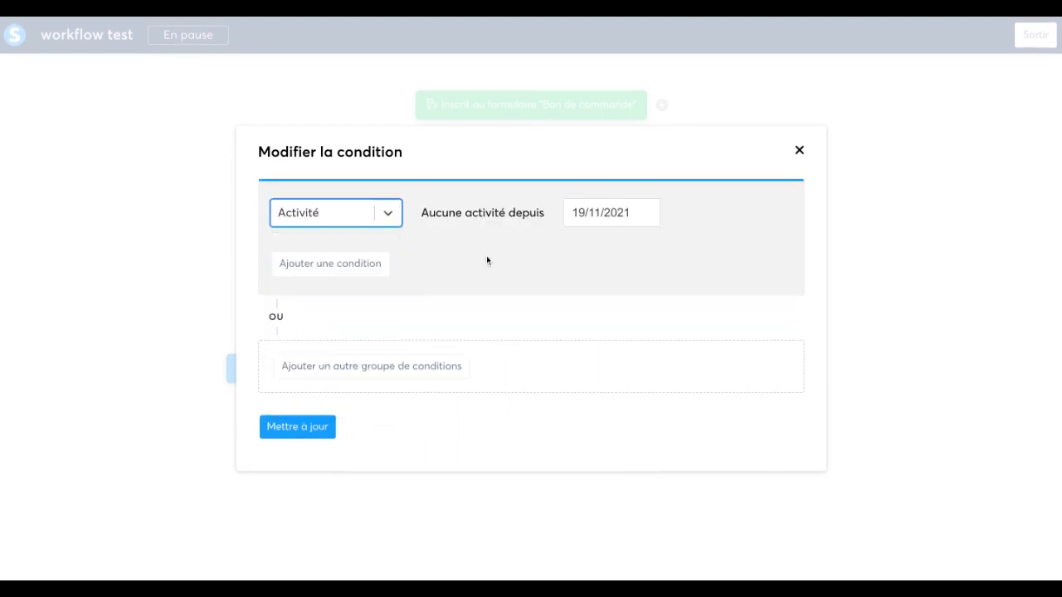
left_click(388, 218)
left_click(362, 400)
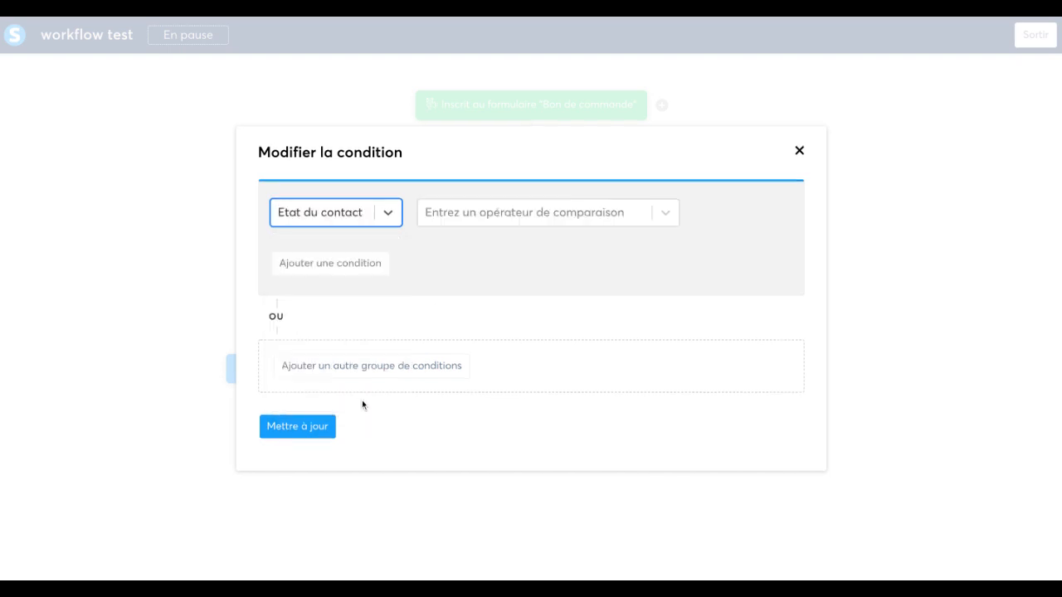
left_click(483, 215)
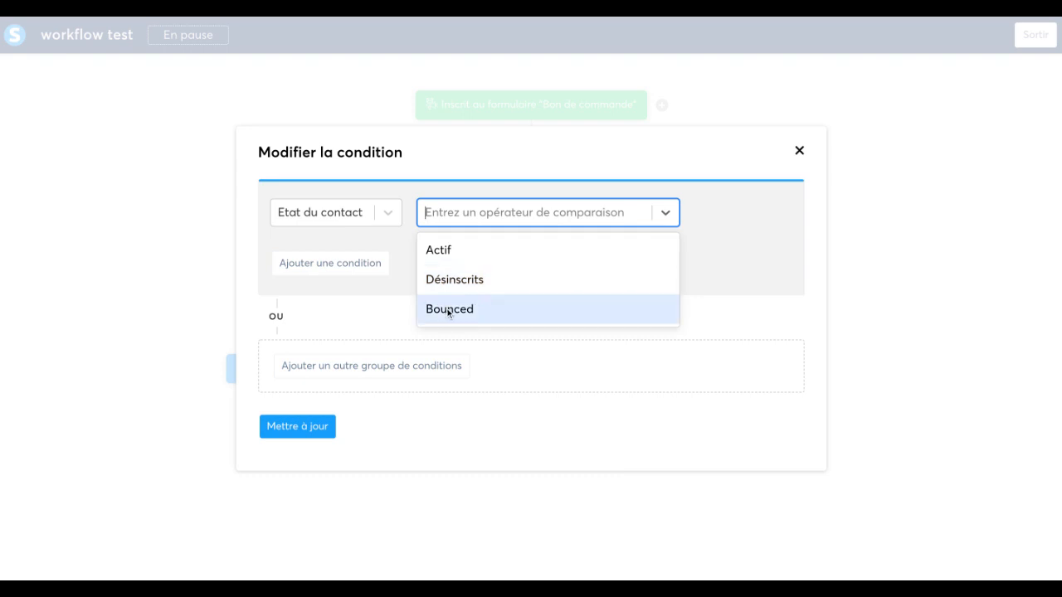
Try the "Champs de contact" filter in the decision and view its comparison operators.
left_click(388, 217)
left_click(387, 217)
left_click(387, 218)
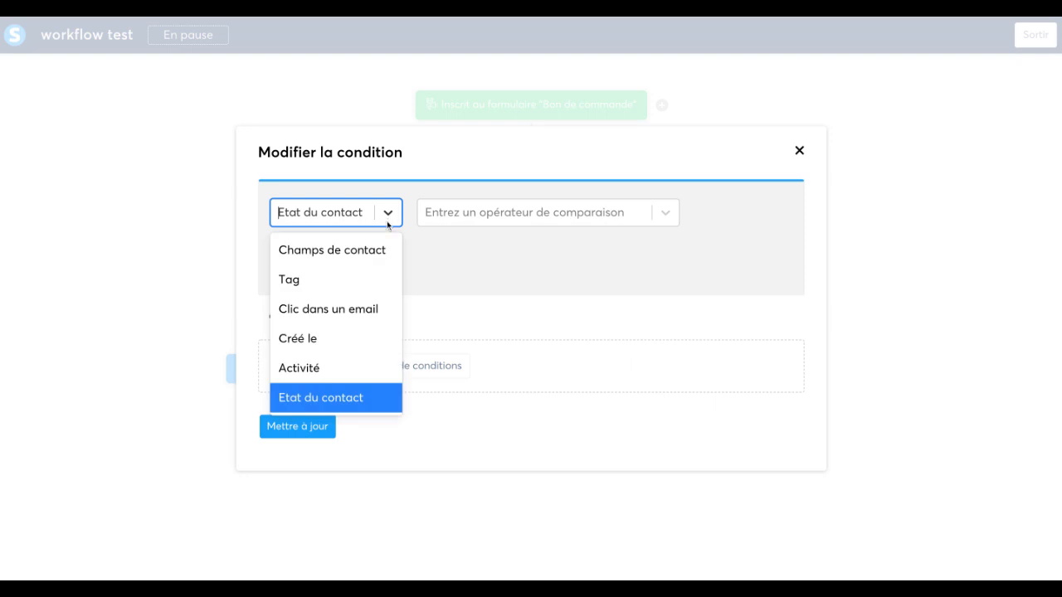
left_click(384, 250)
left_click(493, 219)
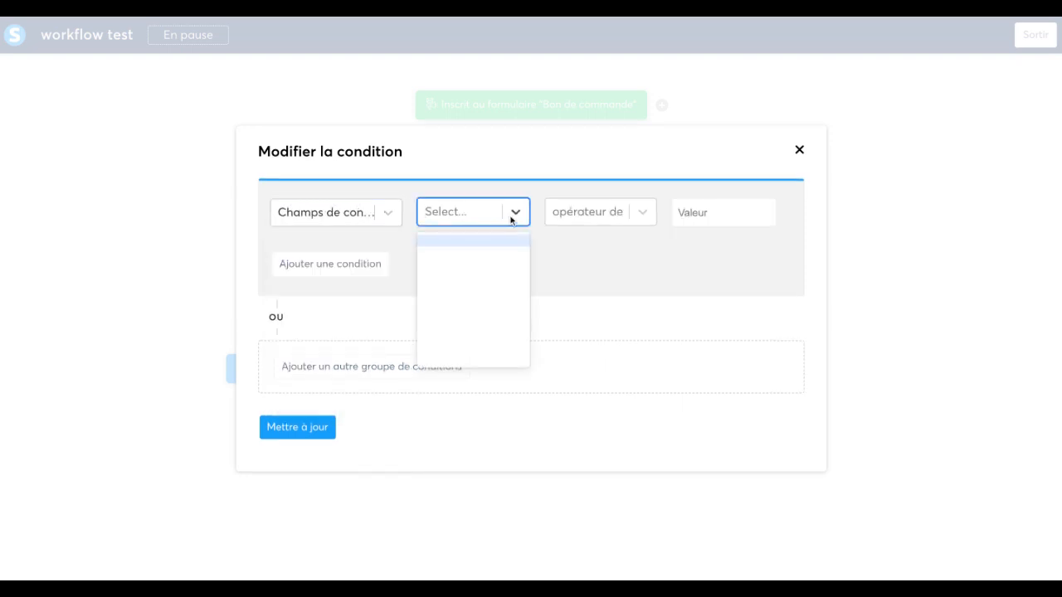
left_click(576, 212)
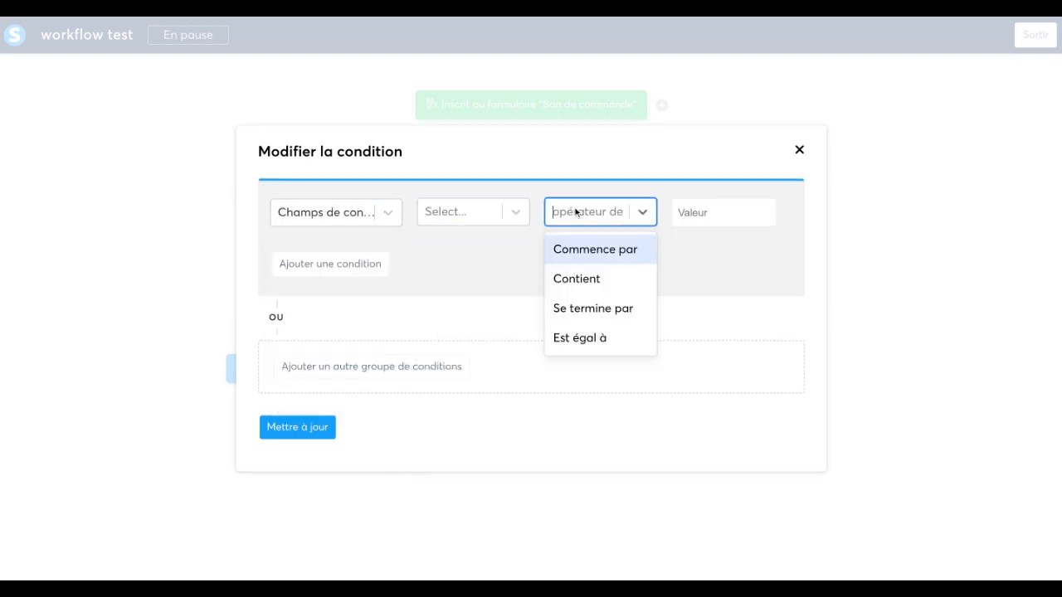
Change the decision to a "Clic dans un email" filter for the email "Ton livre est chez l'imprimeur !" and update it.
left_click(387, 212)
left_click(352, 314)
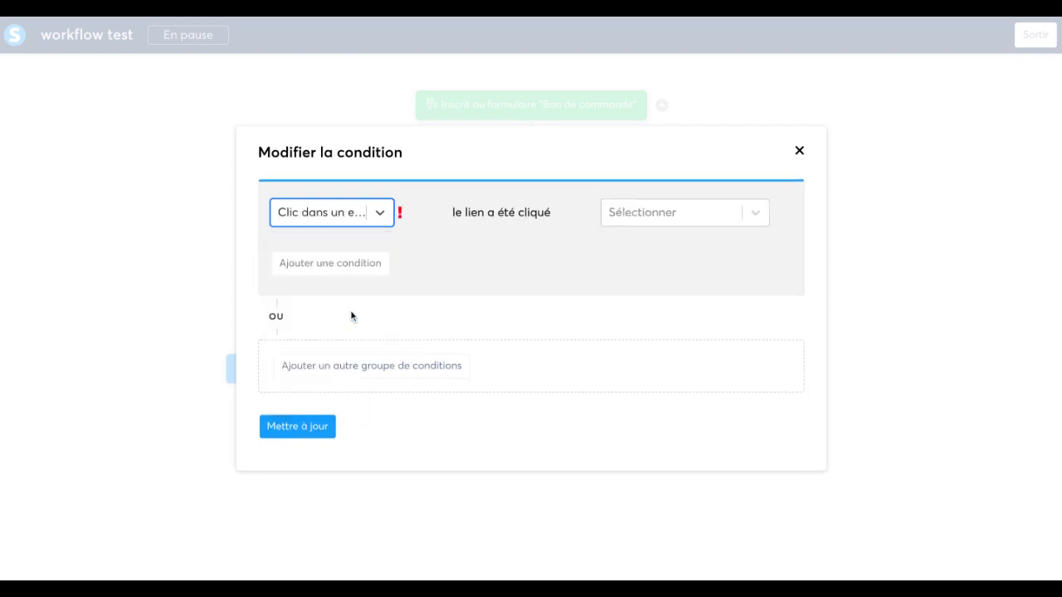
left_click(654, 208)
left_click(655, 264)
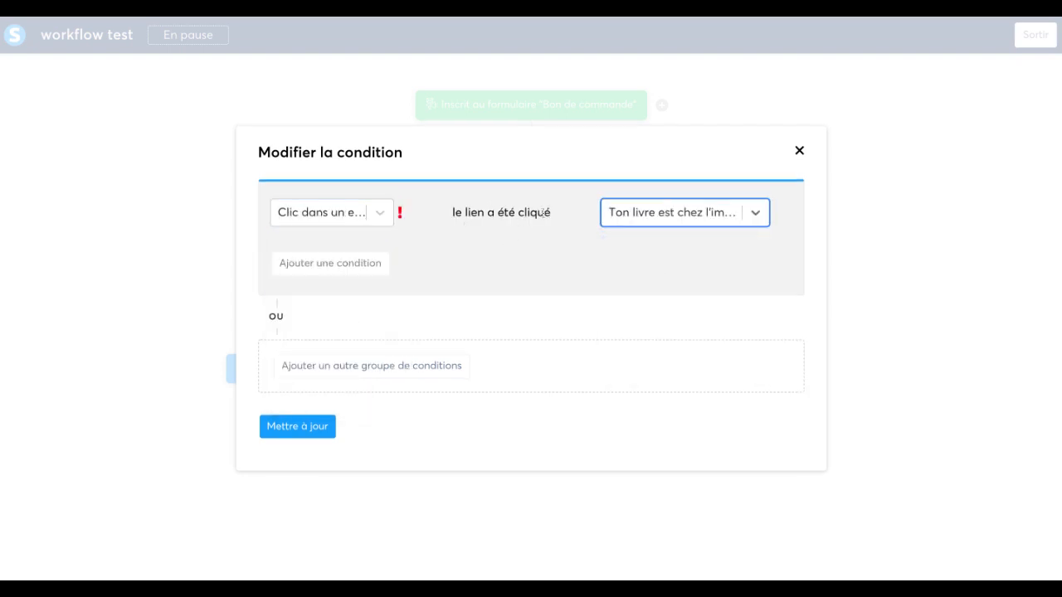
left_click(279, 427)
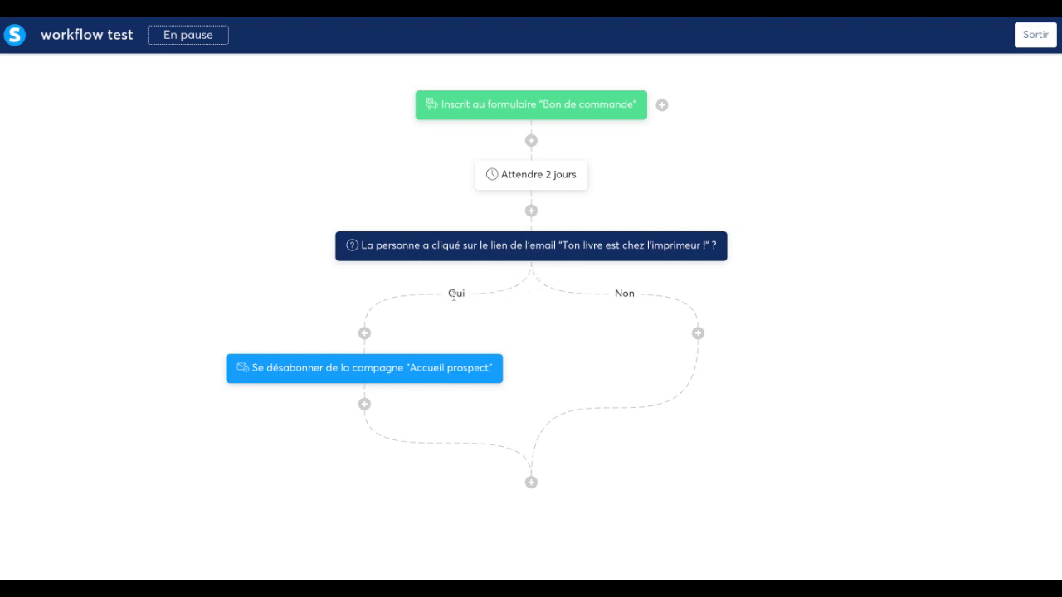
Add an "Inscrire à une campagne" action for the Accueil prospect campaign in the decision's Non branch.
mouse_move(612, 253)
mouse_move(644, 119)
left_click(698, 333)
left_click(368, 275)
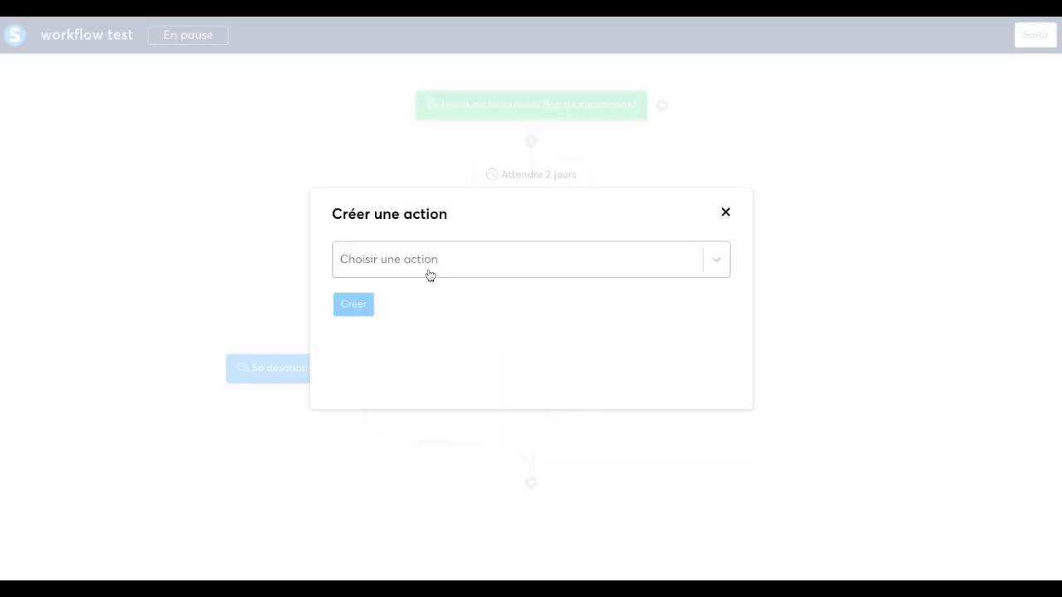
left_click(435, 265)
scroll(472, 412, "down", 2)
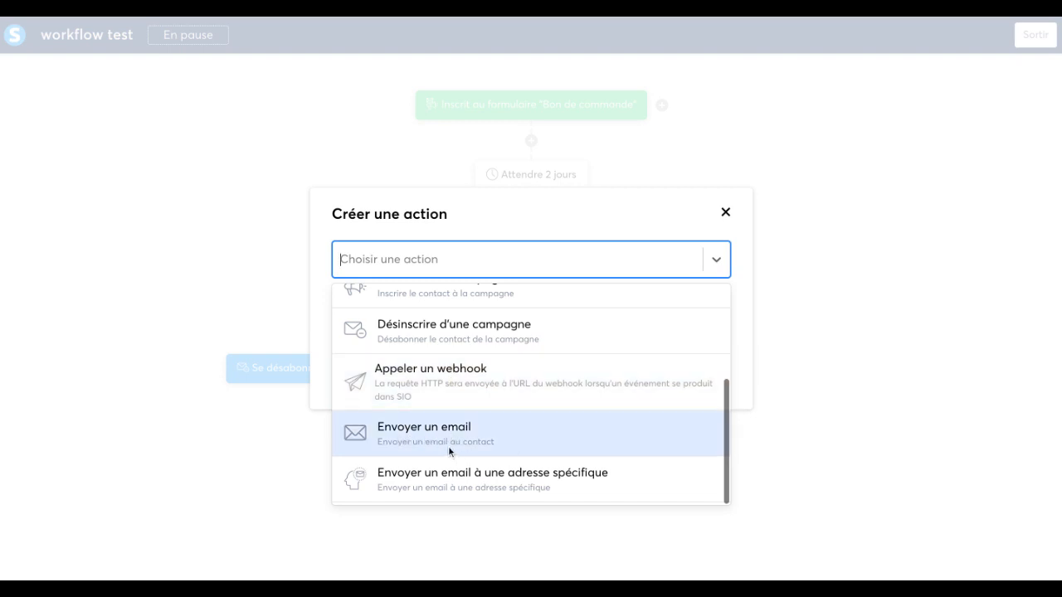
scroll(440, 438, "up", 3)
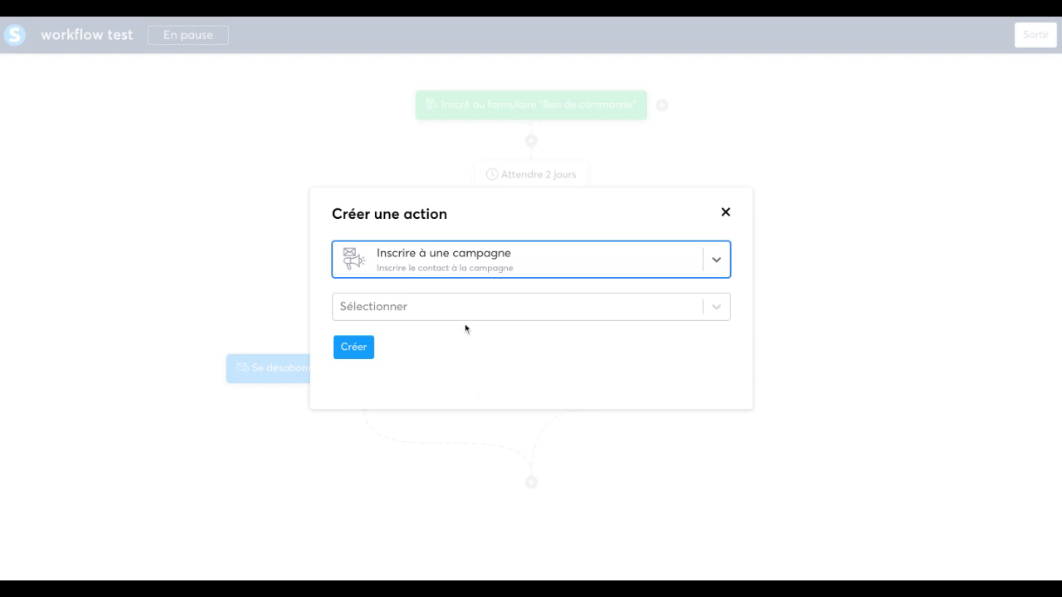
left_click(443, 305)
left_click(440, 346)
left_click(352, 349)
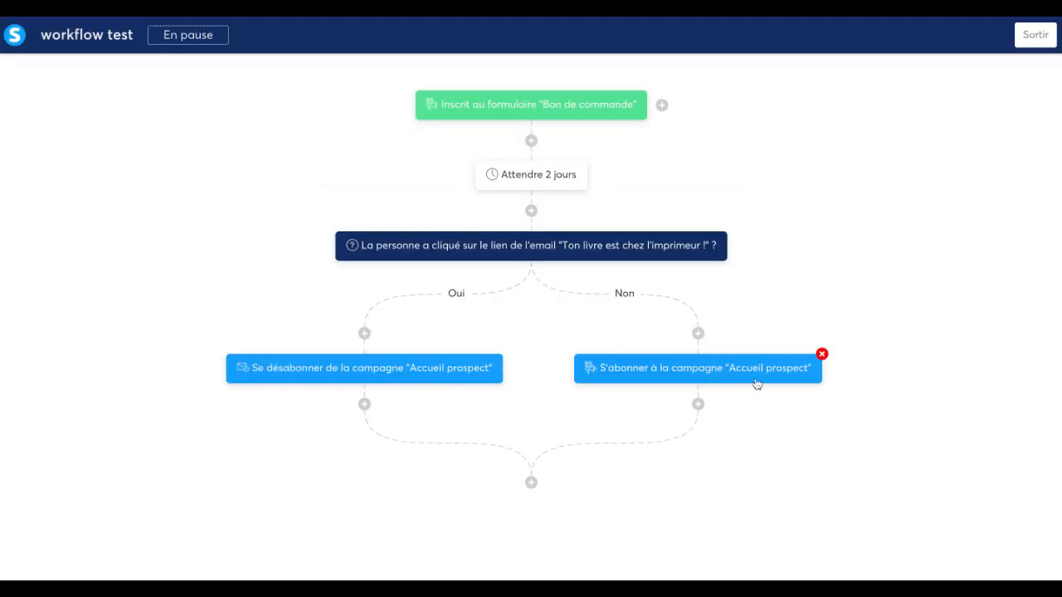
mouse_move(680, 365)
mouse_move(530, 184)
mouse_move(720, 378)
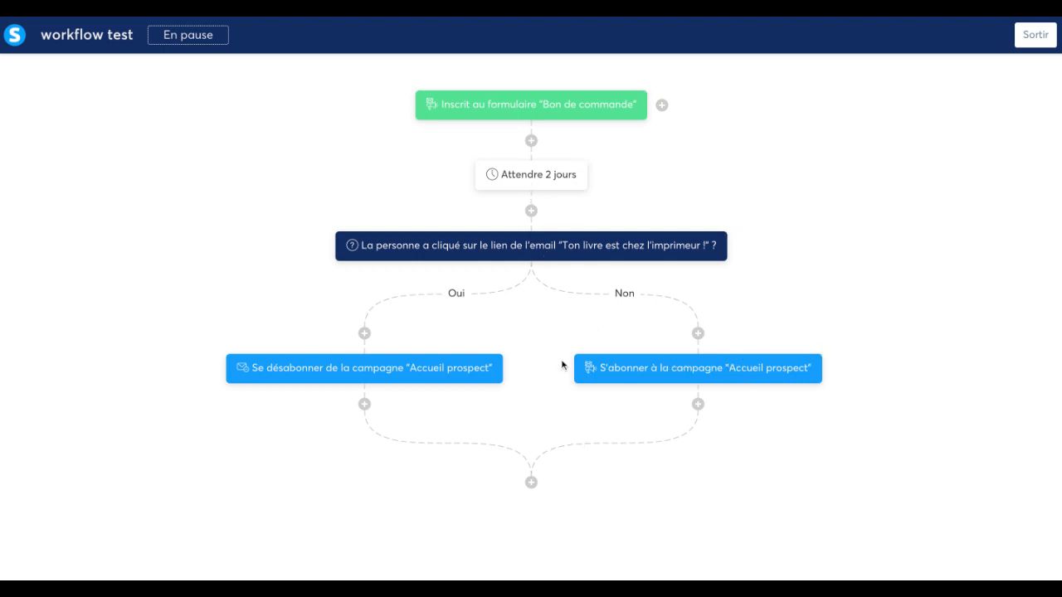